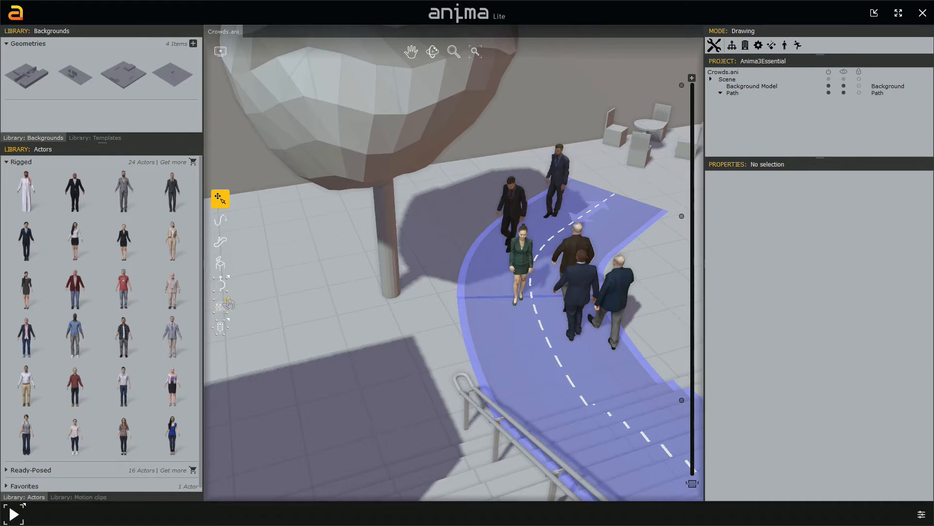
# Step: Place a square-shaped crowd area on the ground around the tree trunk
pyautogui.click(228, 304)
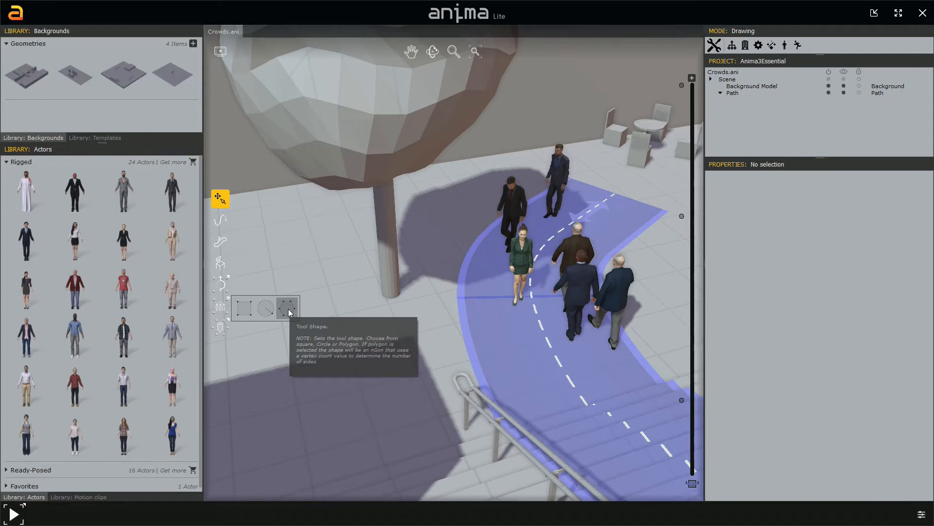
pyautogui.click(245, 310)
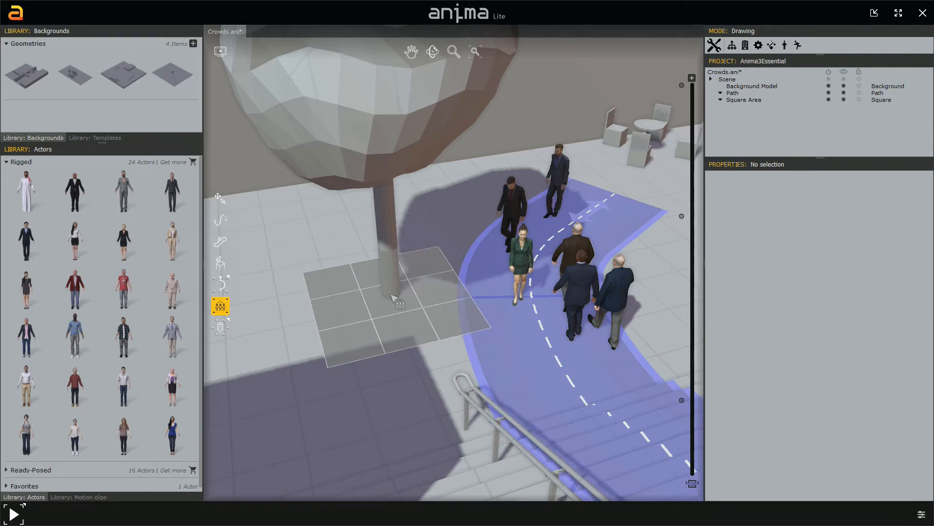
pyautogui.click(394, 298)
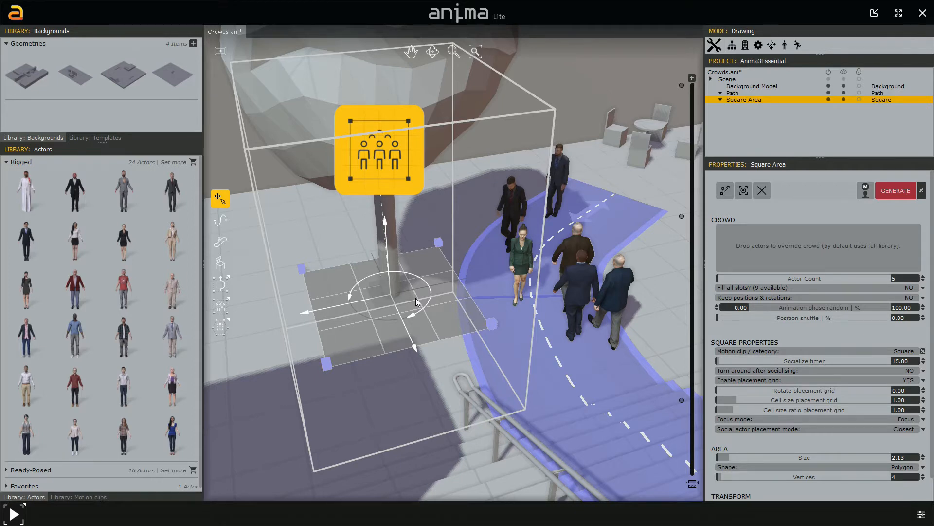
pyautogui.scroll(-5, 416, 299)
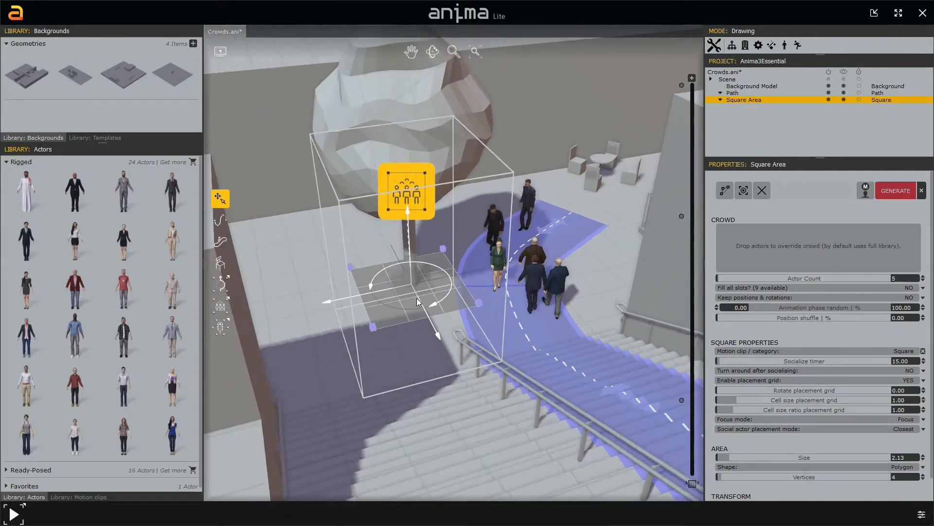
pyautogui.moveTo(416, 298); pyautogui.dragTo(479, 312, button='middle')
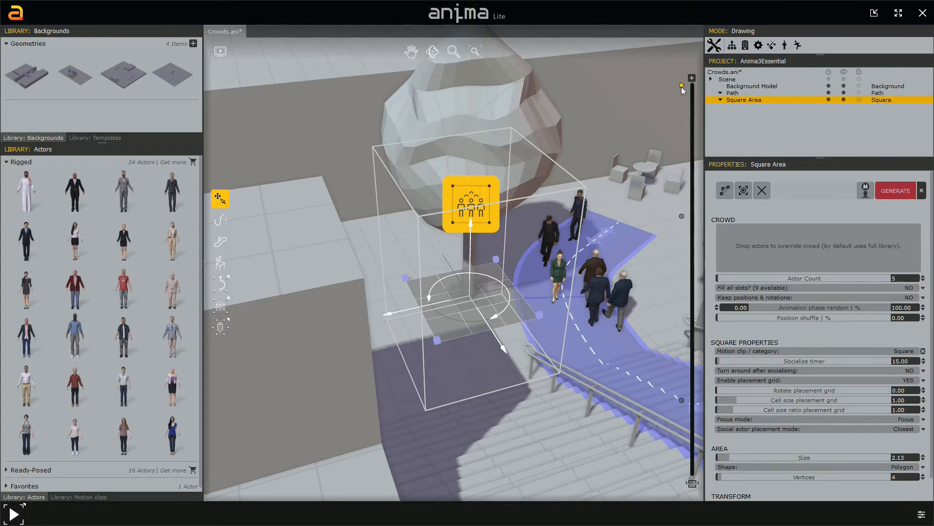
# Step: Clip the scene's height to the lowest preset level so the tree crown above the crowd area is hidden
pyautogui.click(682, 401)
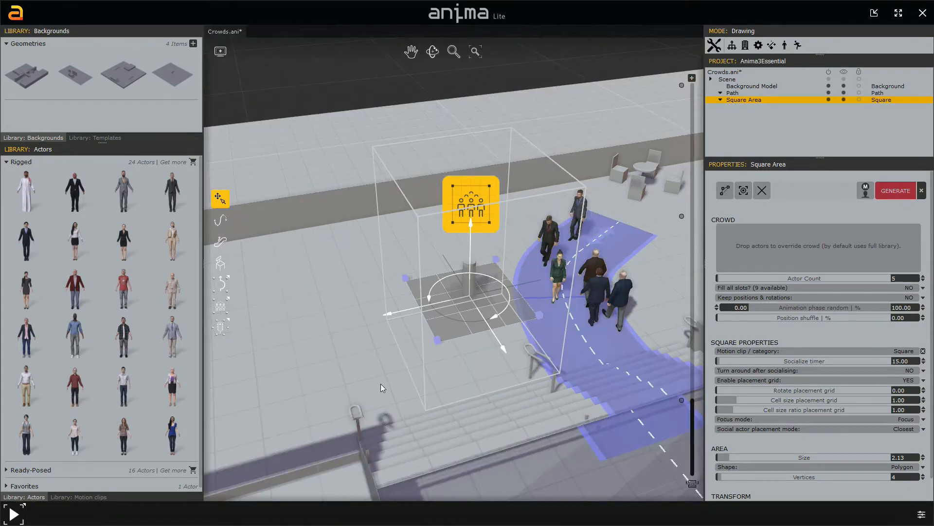
pyautogui.scroll(3, 448, 334)
pyautogui.scroll(1, 448, 334)
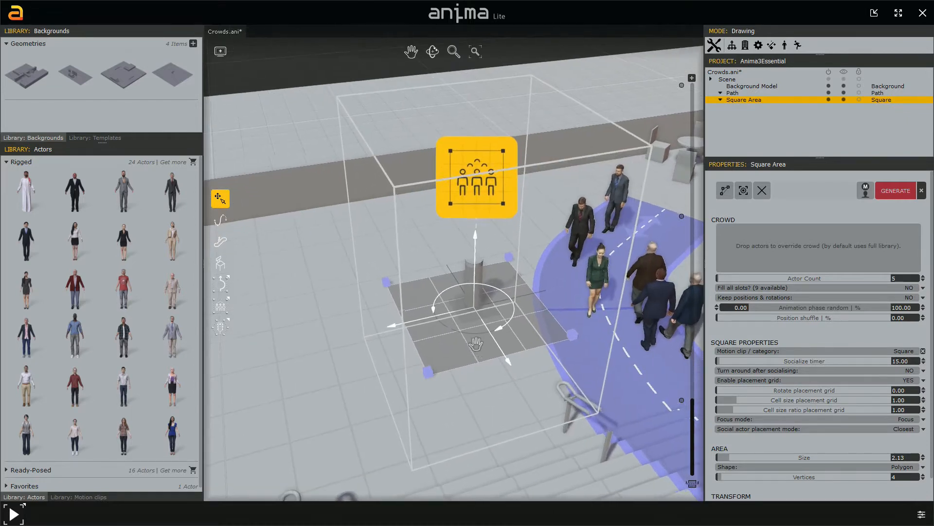
pyautogui.moveTo(476, 412); pyautogui.dragTo(459, 394, button='middle')
pyautogui.moveTo(459, 394); pyautogui.dragTo(432, 391, button='right')
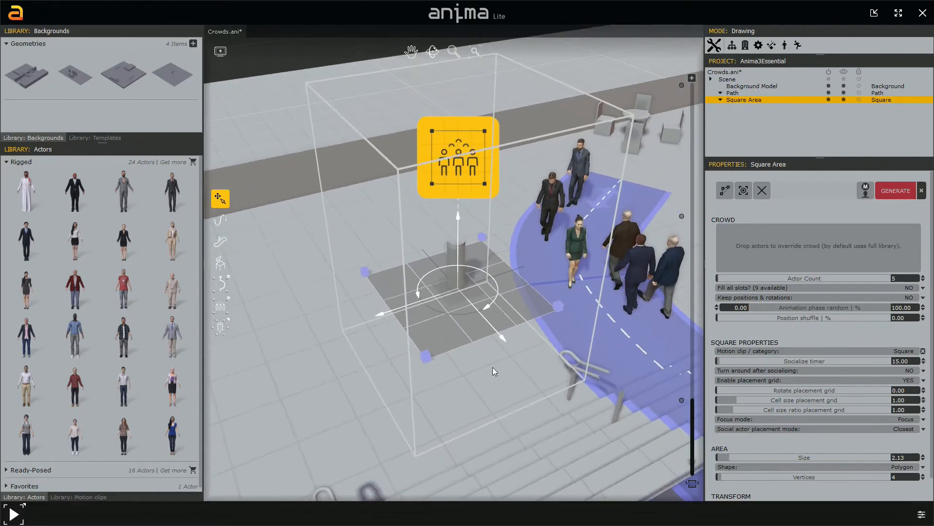
pyautogui.moveTo(493, 369); pyautogui.dragTo(472, 376, button='middle')
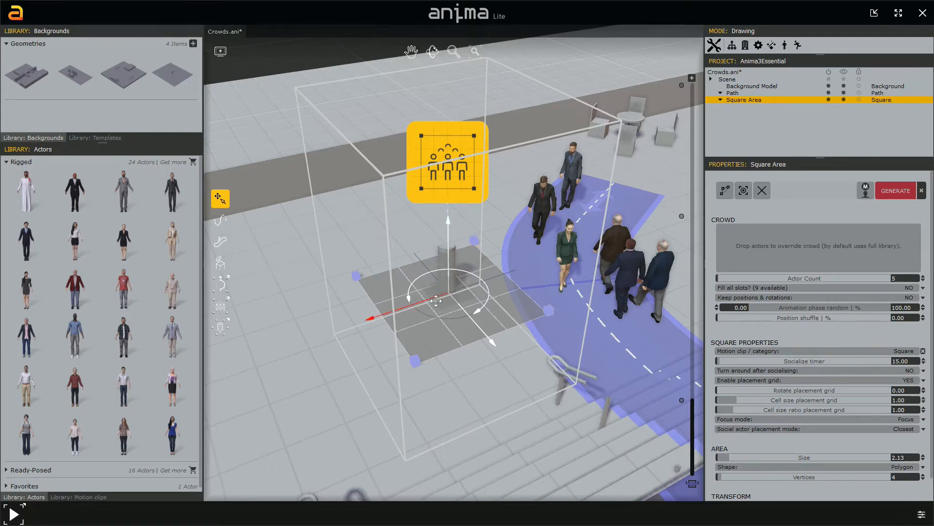
# Step: Select the square crowd area itself rather than its child polygon and set its size to 6
pyautogui.click(450, 182)
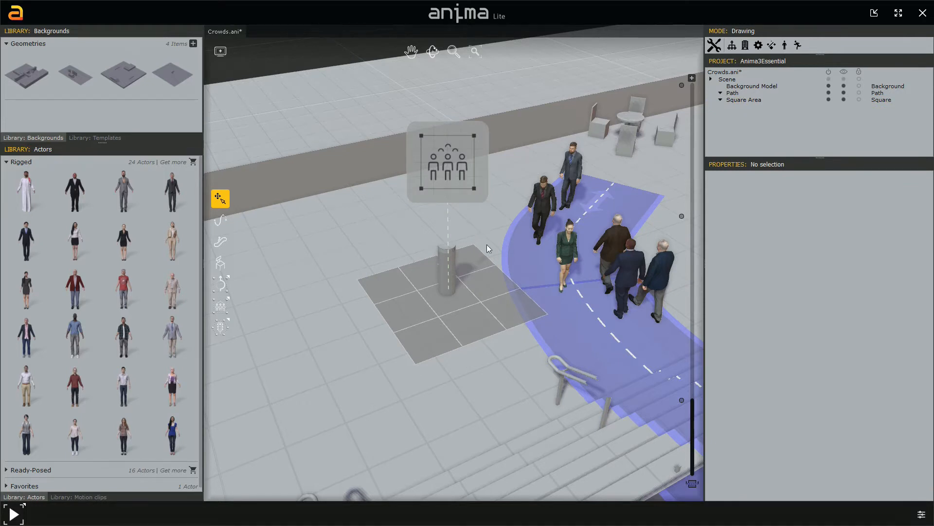
pyautogui.click(433, 329)
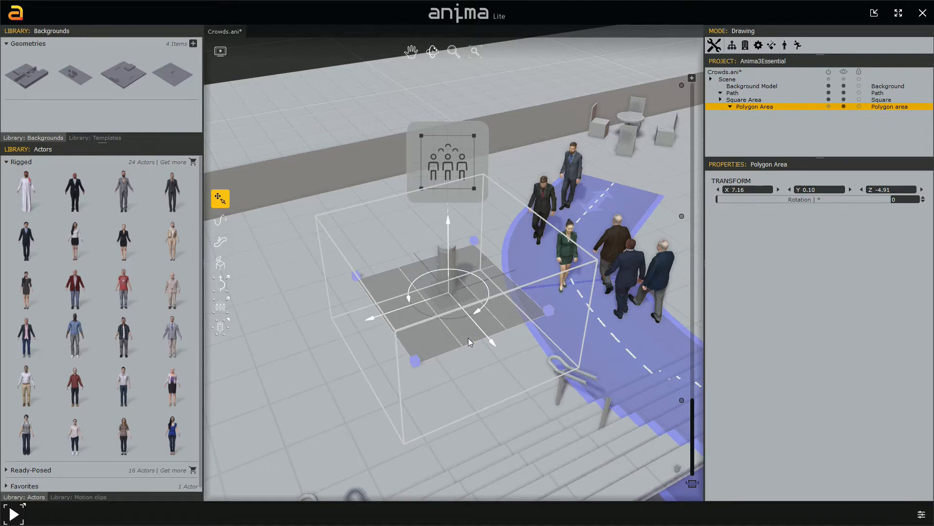
pyautogui.click(445, 161)
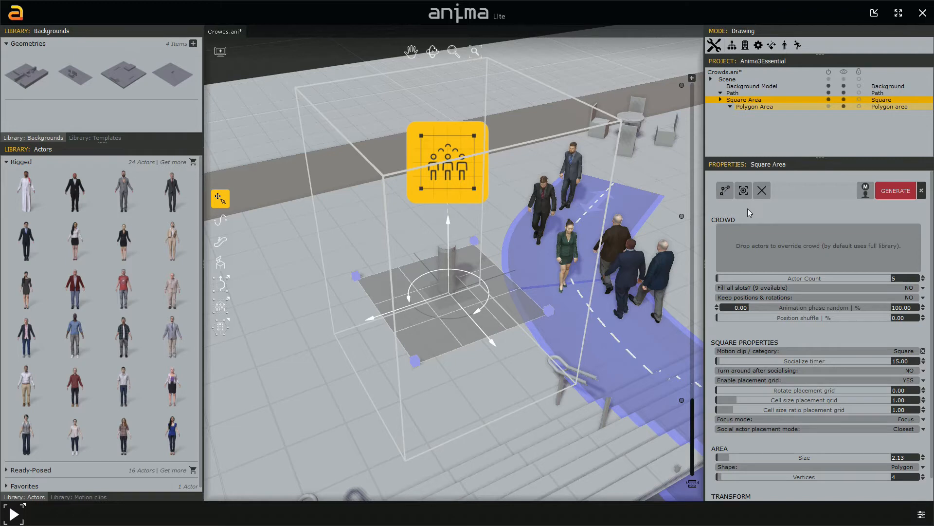
pyautogui.scroll(-1, 753, 215)
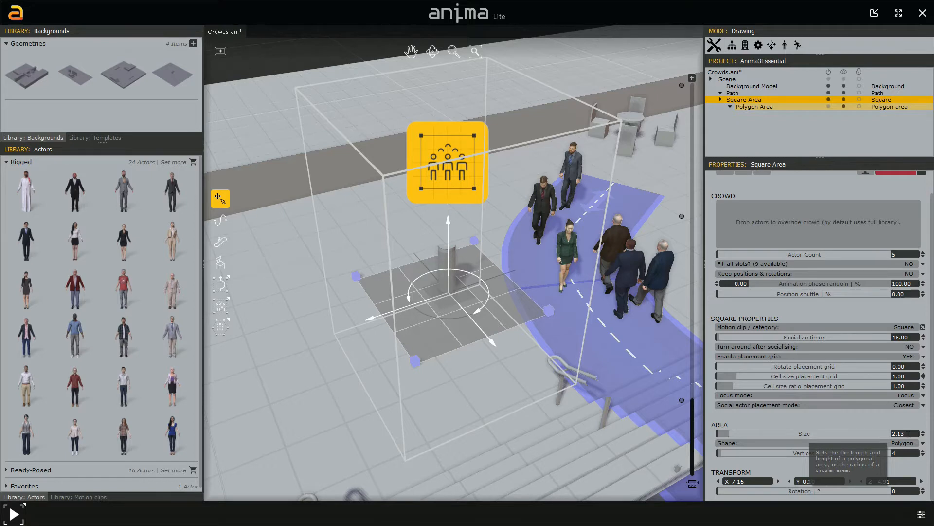
pyautogui.doubleClick(879, 432)
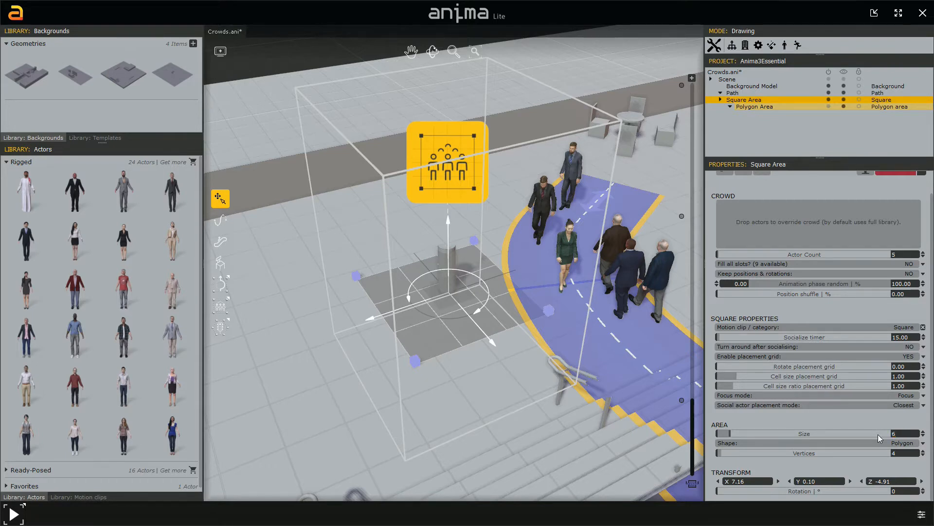
pyautogui.write('6')
pyautogui.press('Return')
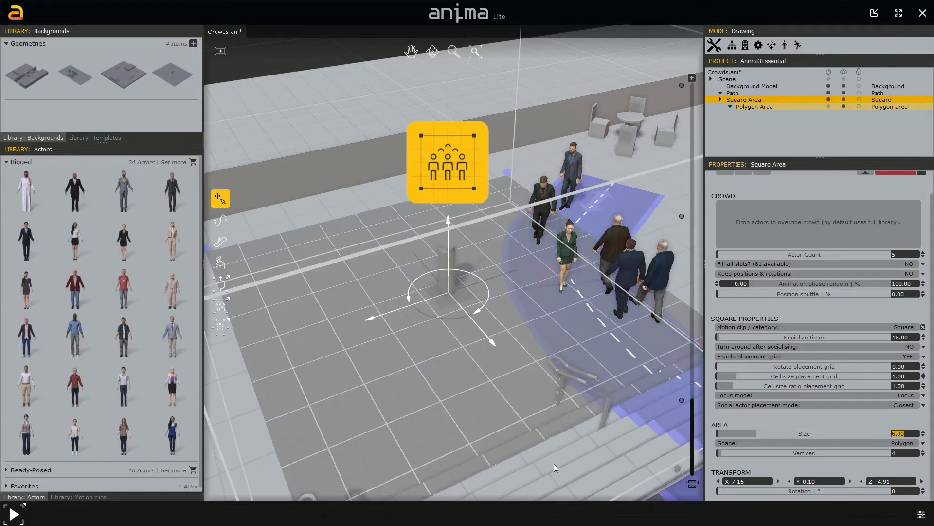
# Step: Try the Circle shape for the crowd area and return it to Polygon
pyautogui.scroll(-3, 468, 367)
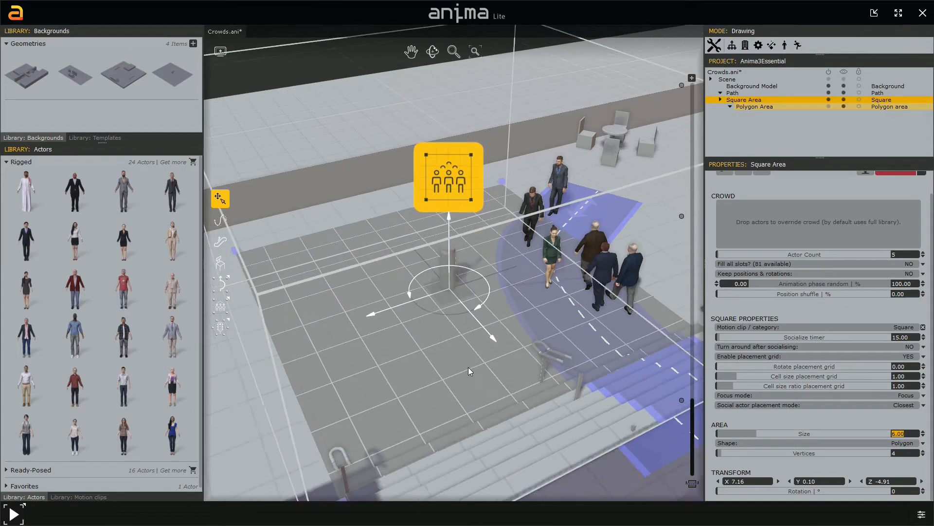
pyautogui.moveTo(468, 367); pyautogui.dragTo(492, 334, button='middle')
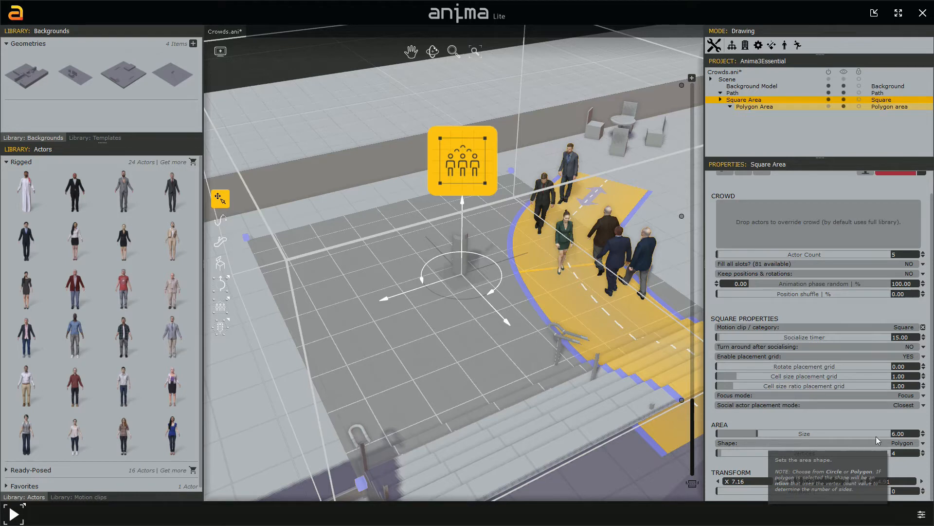
pyautogui.click(924, 447)
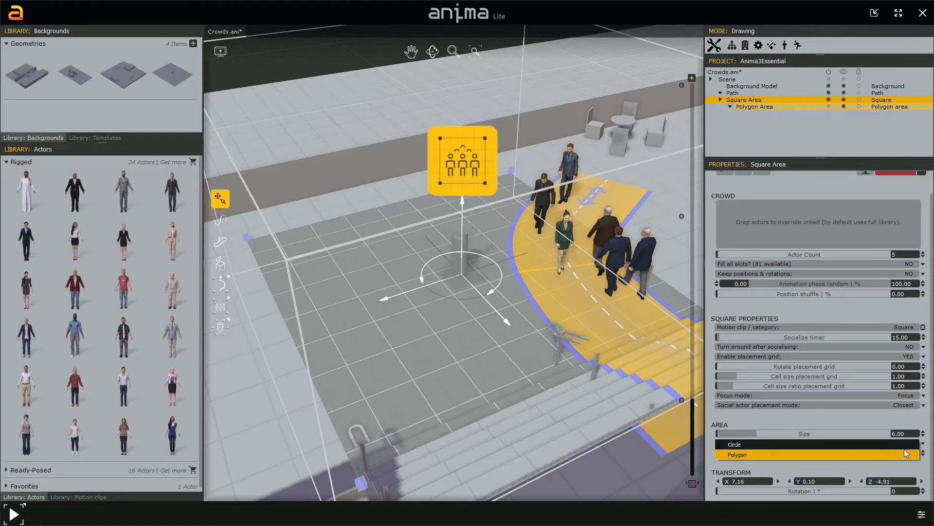
pyautogui.click(904, 446)
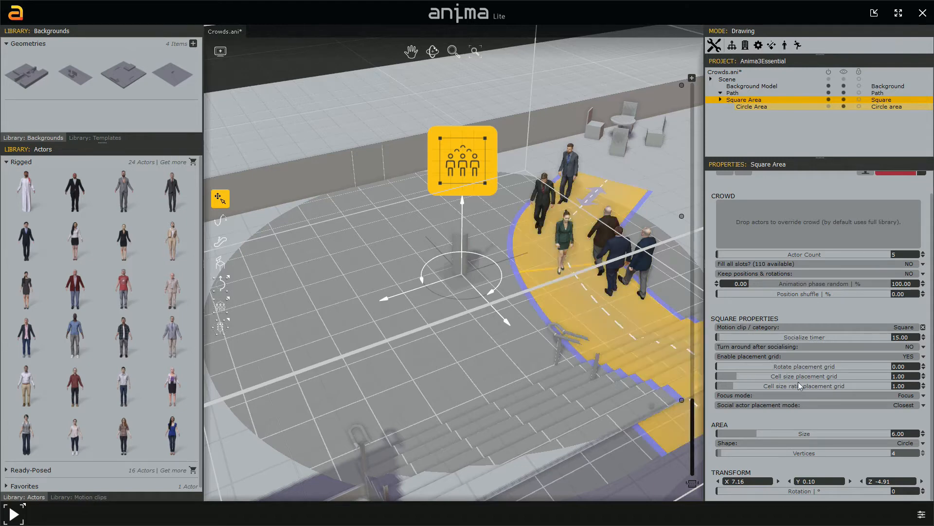
pyautogui.click(917, 447)
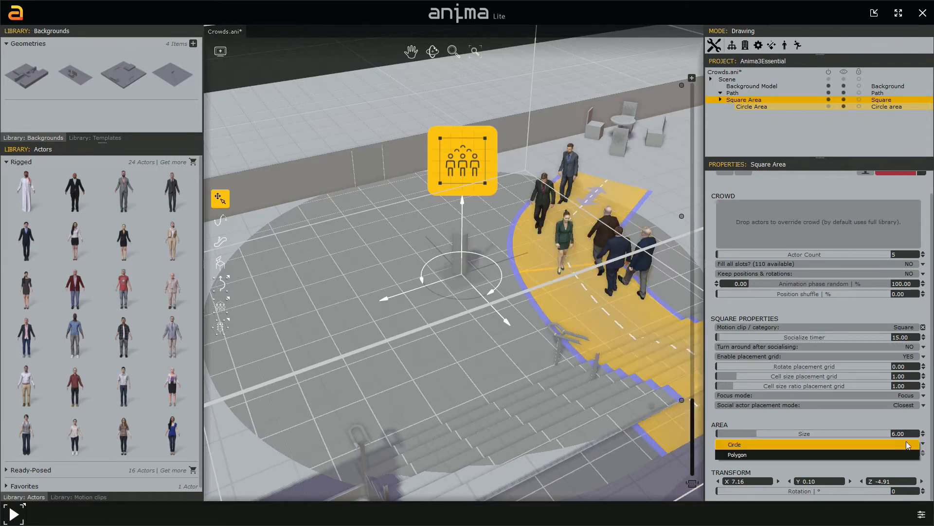
pyautogui.click(901, 457)
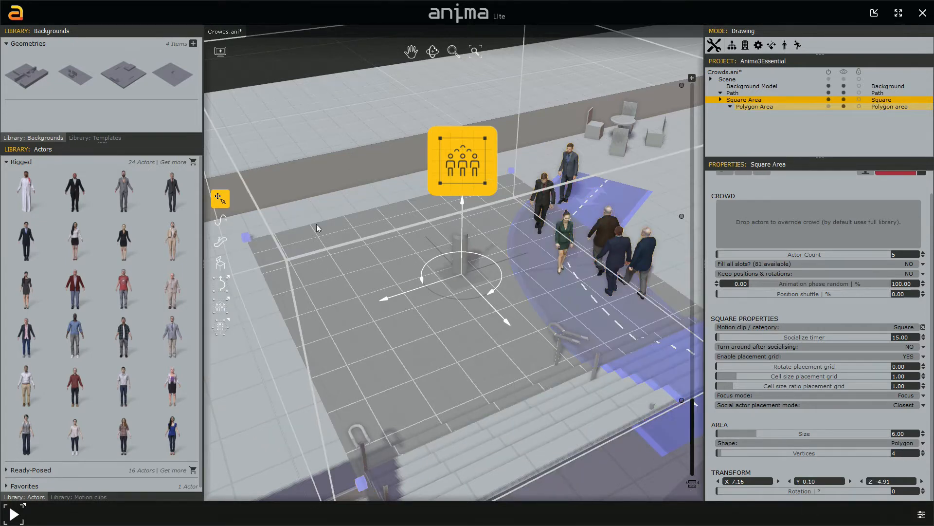
# Step: Try 6 vertices for the polygon area and restore the count to 4
pyautogui.click(897, 454)
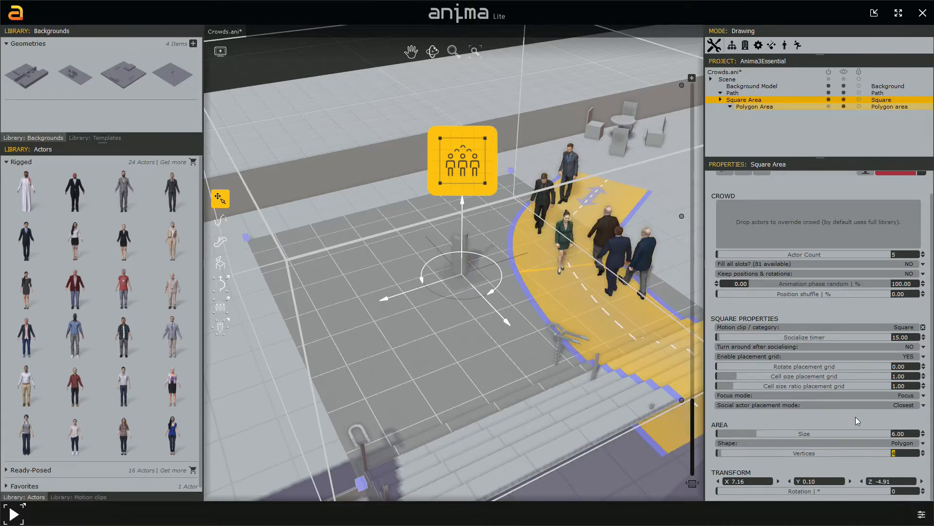
pyautogui.write('6')
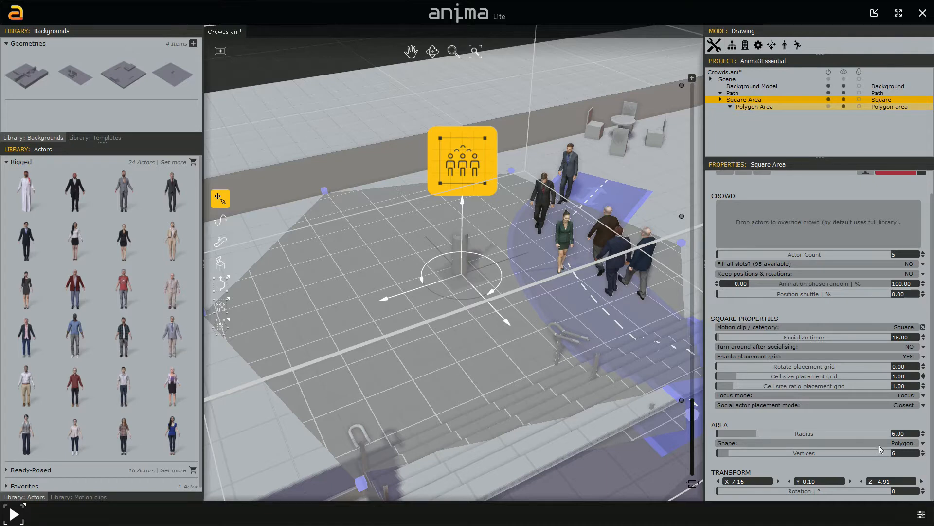
pyautogui.write('4')
pyautogui.press('Return')
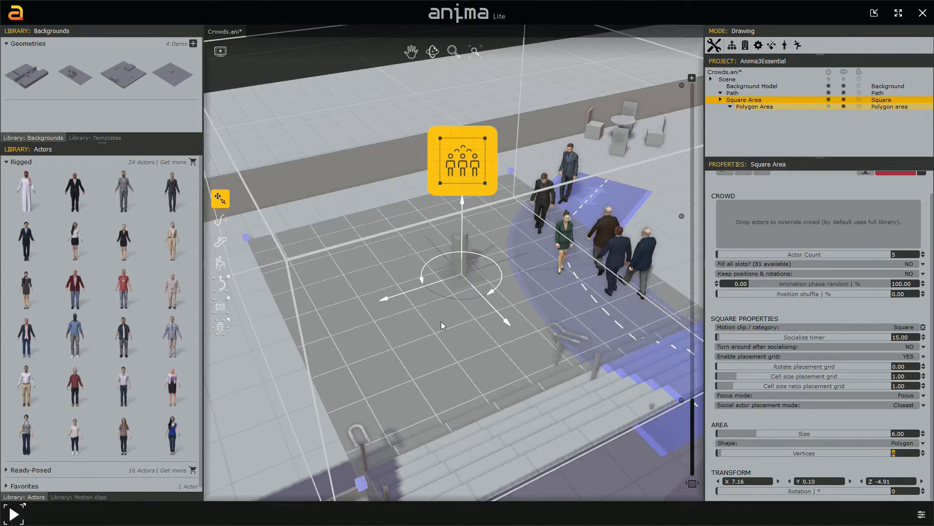
# Step: Move the crowd area along its X axis toward the wall, to X about 8.07
pyautogui.moveTo(404, 341); pyautogui.dragTo(249, 348, button='middle')
pyautogui.moveTo(474, 308); pyautogui.dragTo(545, 289, button='middle')
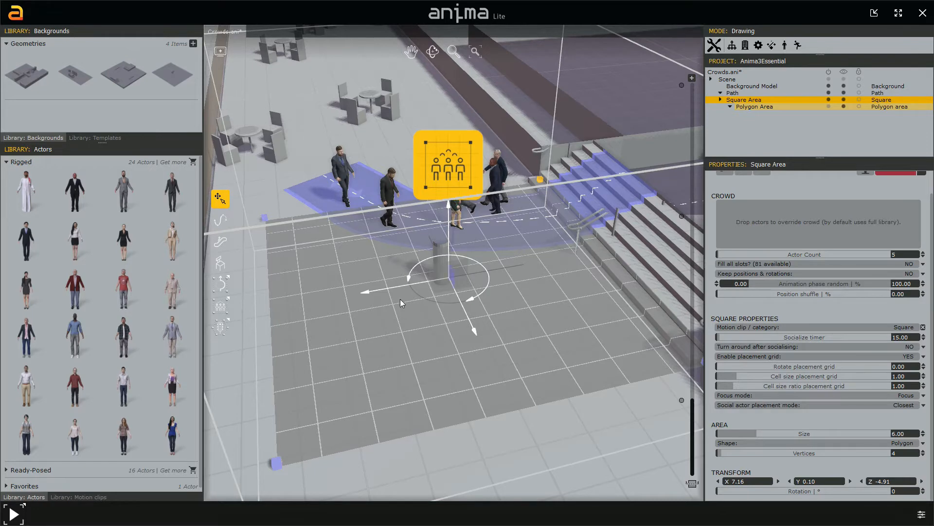
pyautogui.moveTo(405, 291); pyautogui.dragTo(461, 294, button='middle')
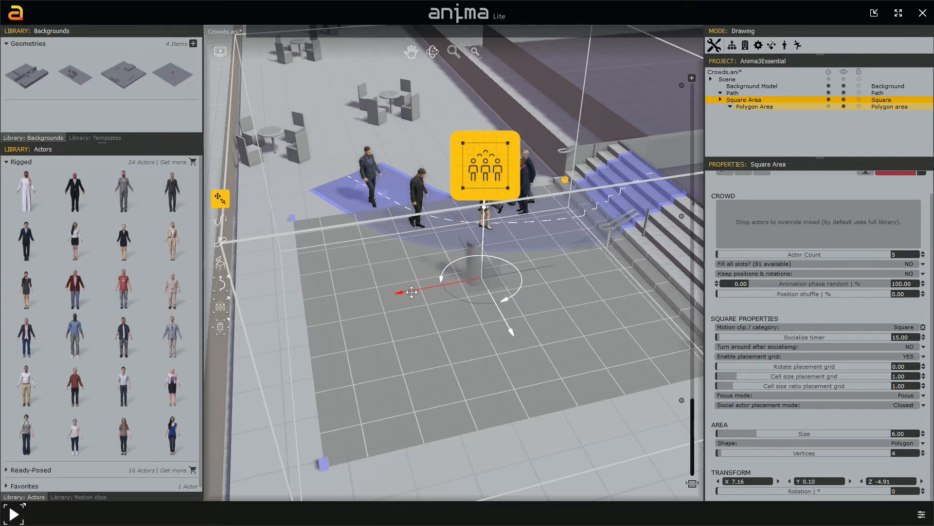
pyautogui.moveTo(410, 292); pyautogui.dragTo(348, 306)
pyautogui.moveTo(379, 328); pyautogui.dragTo(669, 311, button='middle')
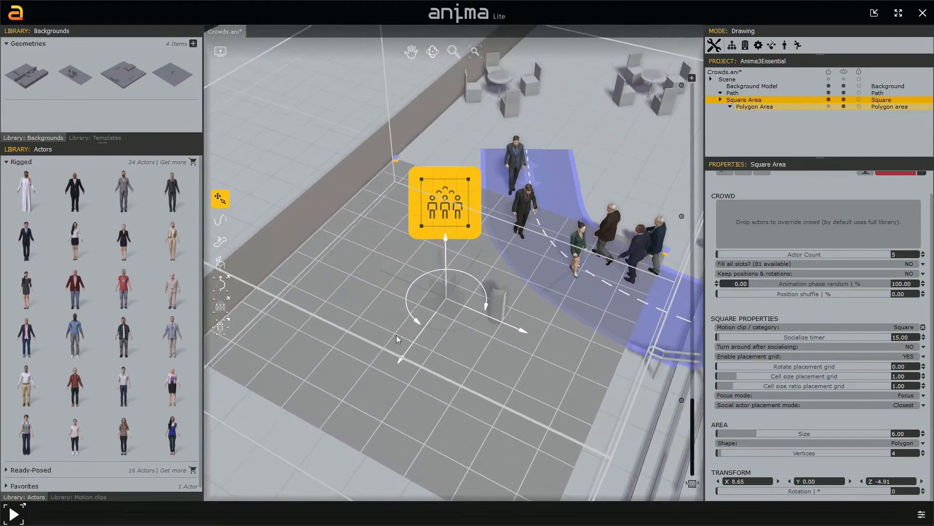
pyautogui.moveTo(434, 327); pyautogui.dragTo(495, 307, button='middle')
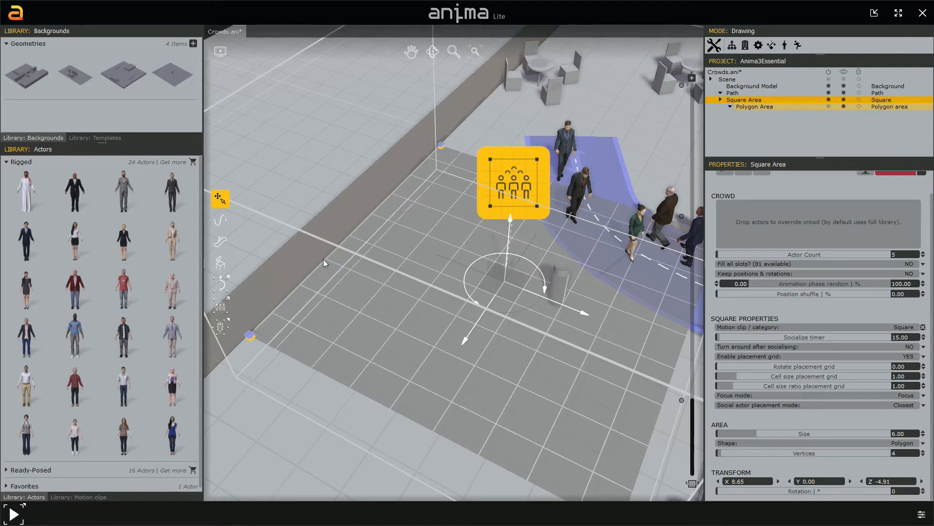
pyautogui.moveTo(410, 327); pyautogui.dragTo(337, 335, button='middle')
pyautogui.moveTo(534, 348); pyautogui.dragTo(408, 286, button='middle')
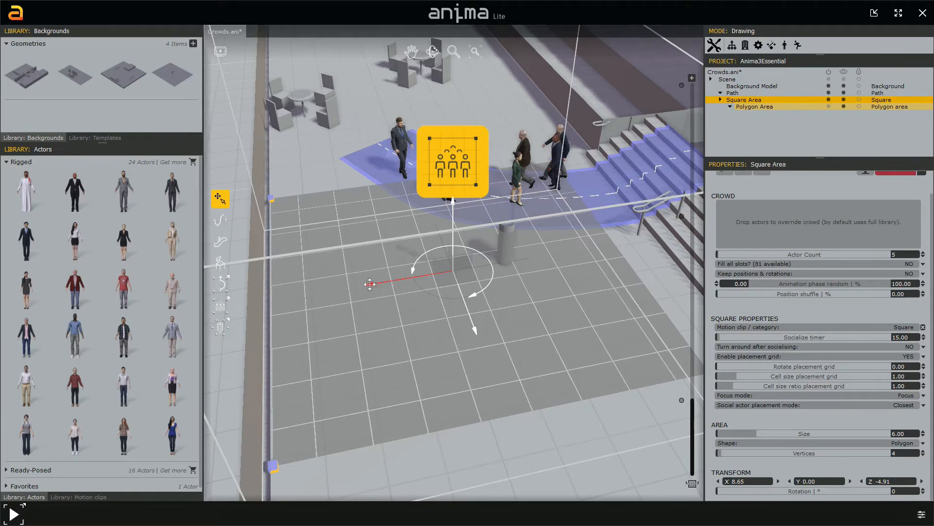
pyautogui.moveTo(368, 283); pyautogui.dragTo(395, 284)
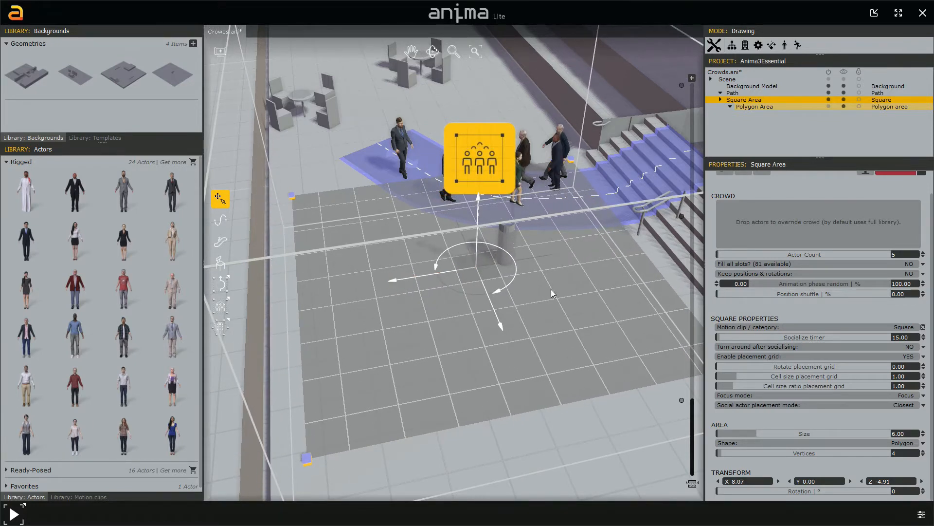
# Step: Move the area's corner vertex beside the walking path and stairs to Z about -1.43, and reselect the whole square area
pyautogui.moveTo(575, 317); pyautogui.dragTo(440, 291, button='middle')
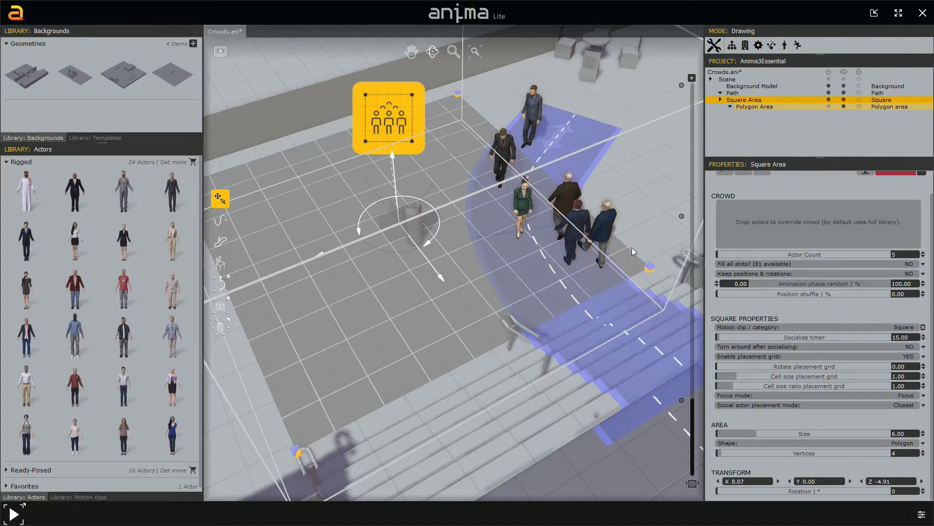
pyautogui.click(650, 274)
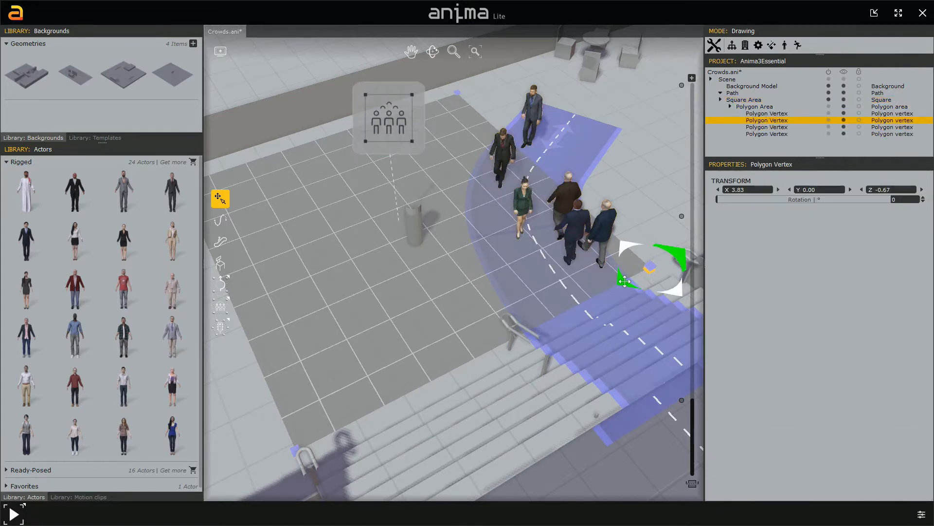
pyautogui.moveTo(625, 282); pyautogui.dragTo(595, 291)
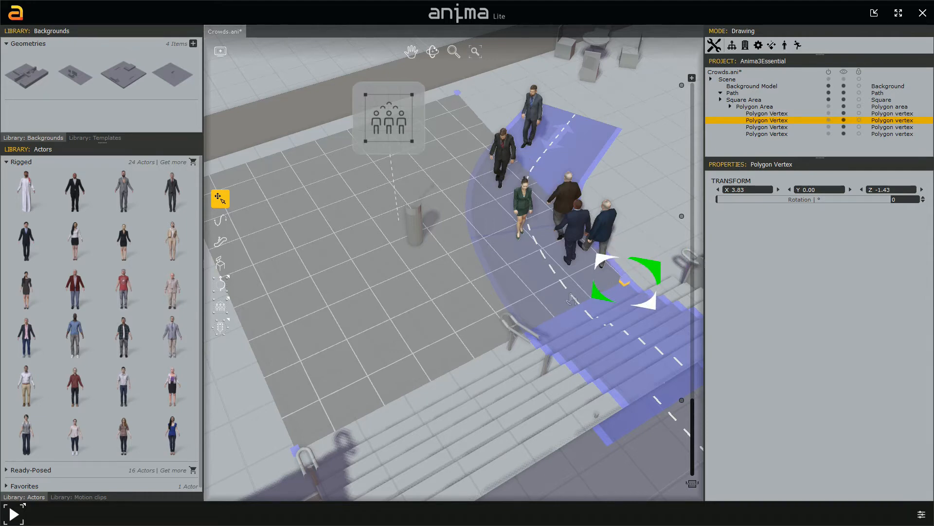
pyautogui.moveTo(411, 296); pyautogui.dragTo(493, 281, button='middle')
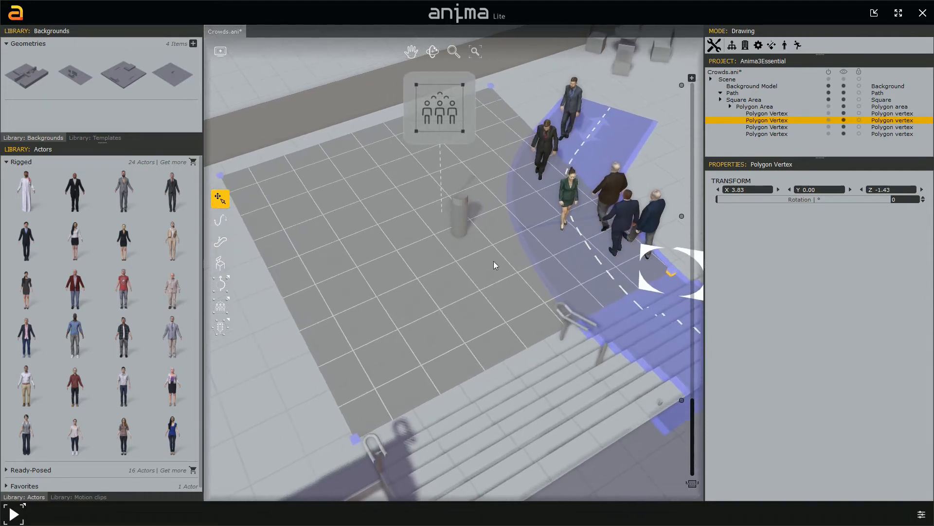
pyautogui.click(442, 119)
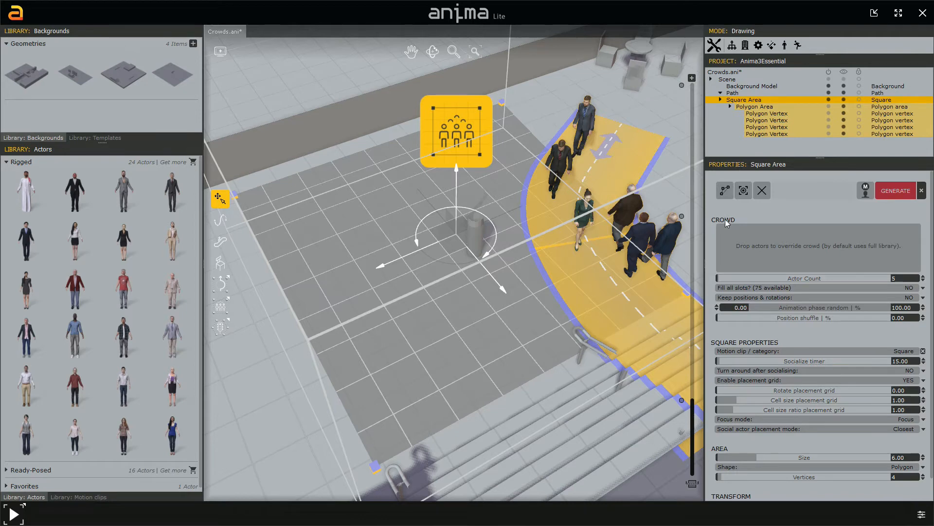
# Step: Copy the walking path's list of actors, paste it into the square area's crowd list, and save the project
pyautogui.moveTo(648, 244); pyautogui.dragTo(617, 246, button='middle')
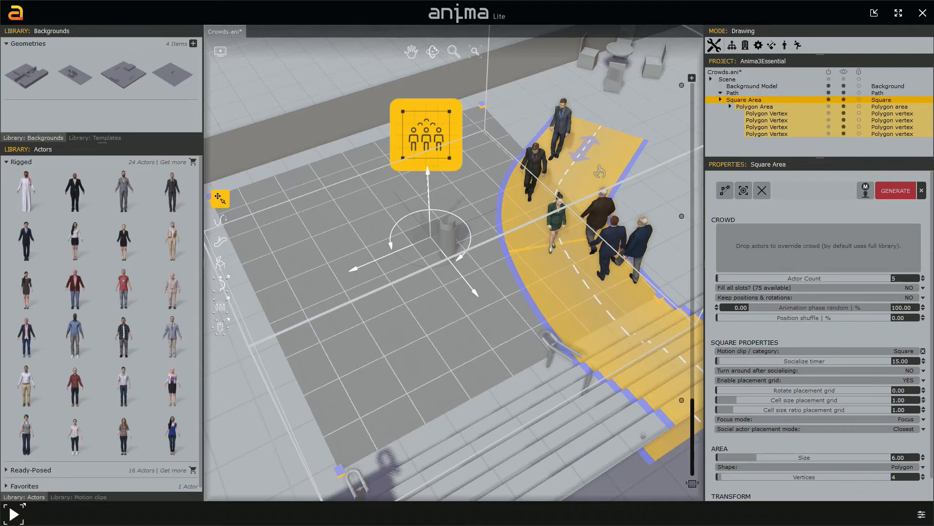
pyautogui.click(599, 172)
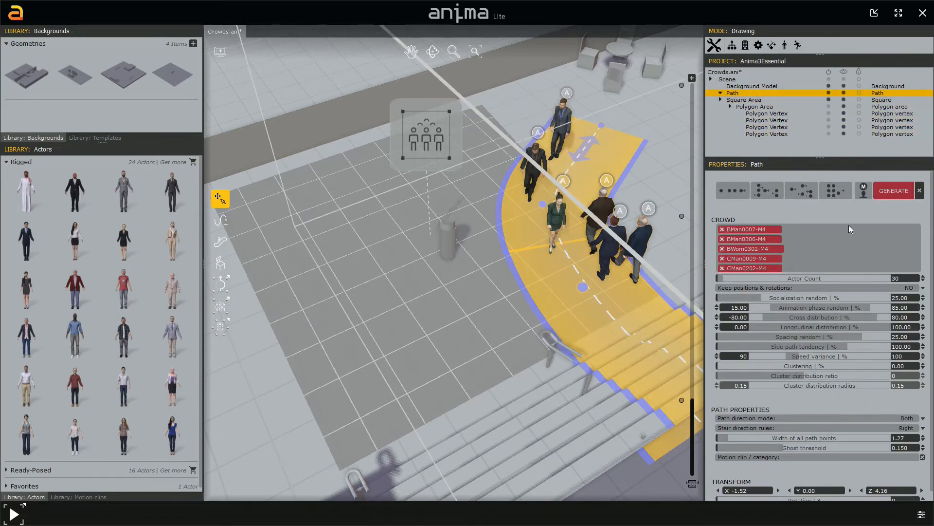
pyautogui.rightClick(839, 247)
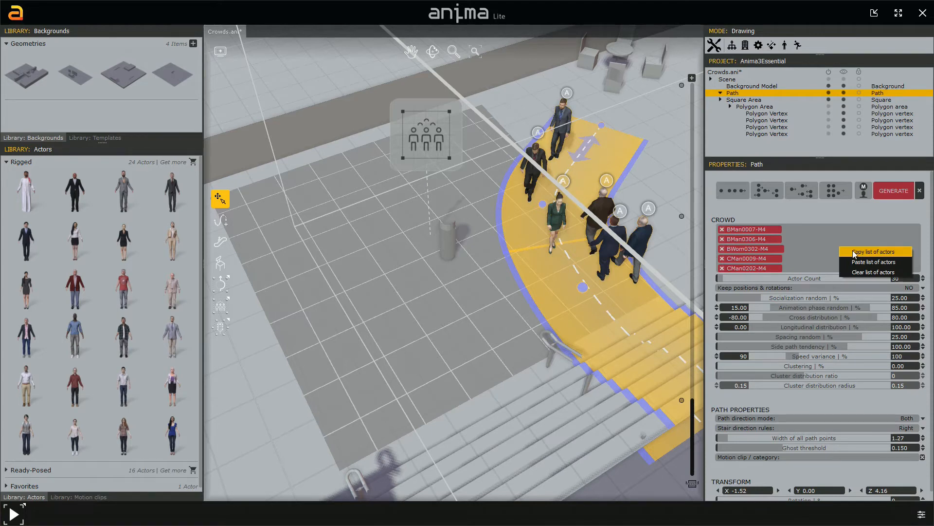
pyautogui.click(856, 252)
pyautogui.click(430, 130)
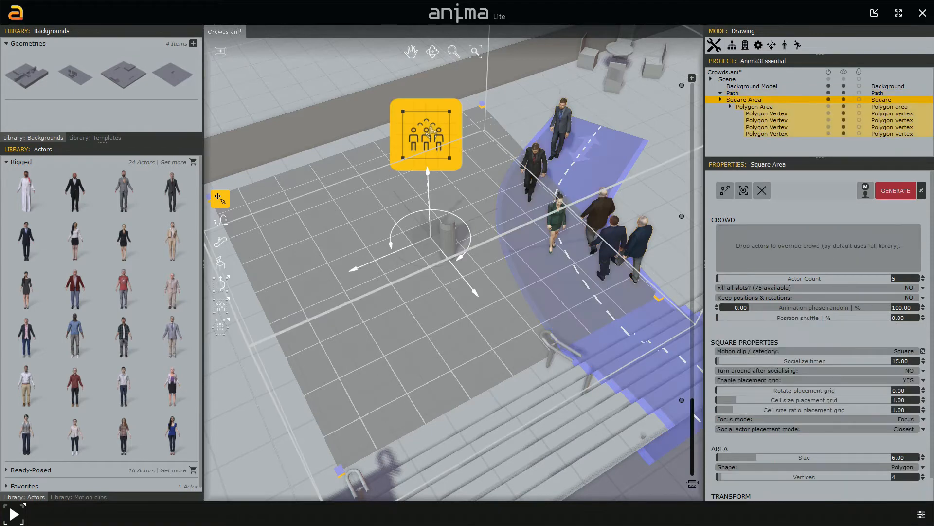
pyautogui.rightClick(793, 246)
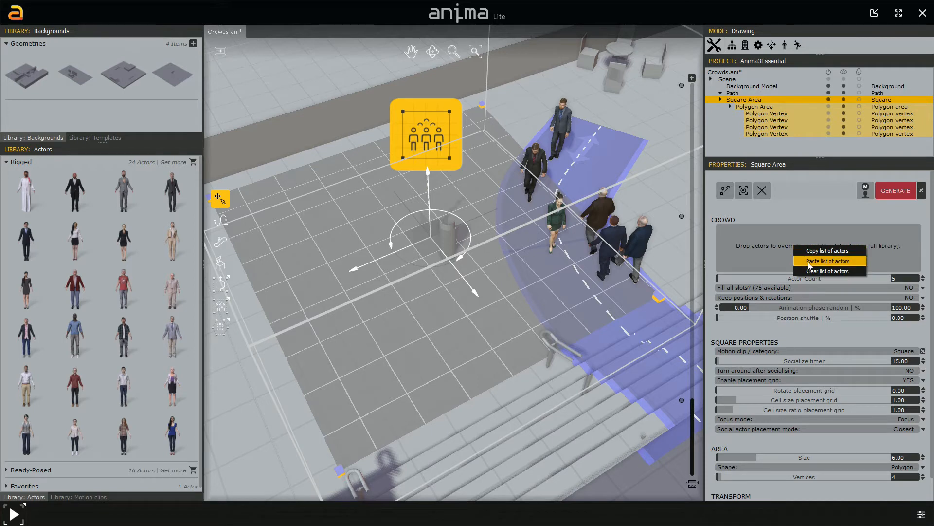
pyautogui.click(809, 261)
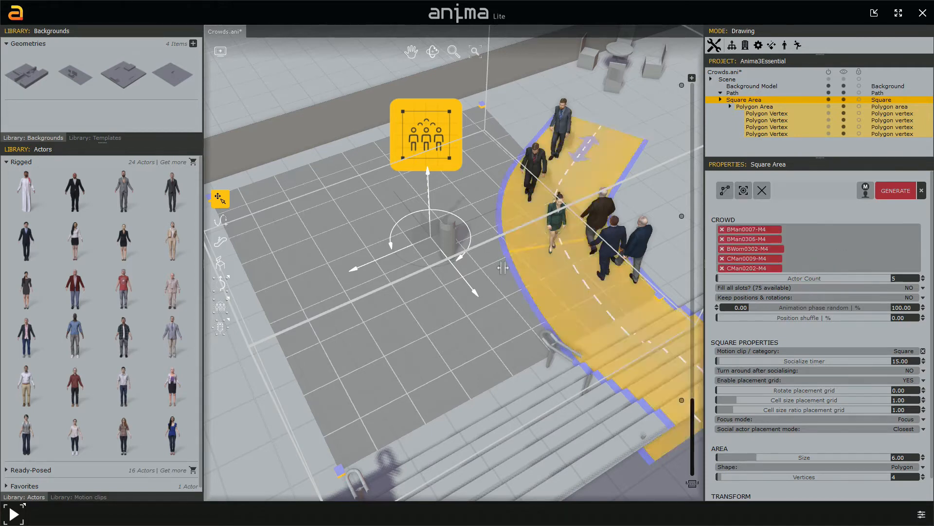
pyautogui.hotkey('ctrl', 's')
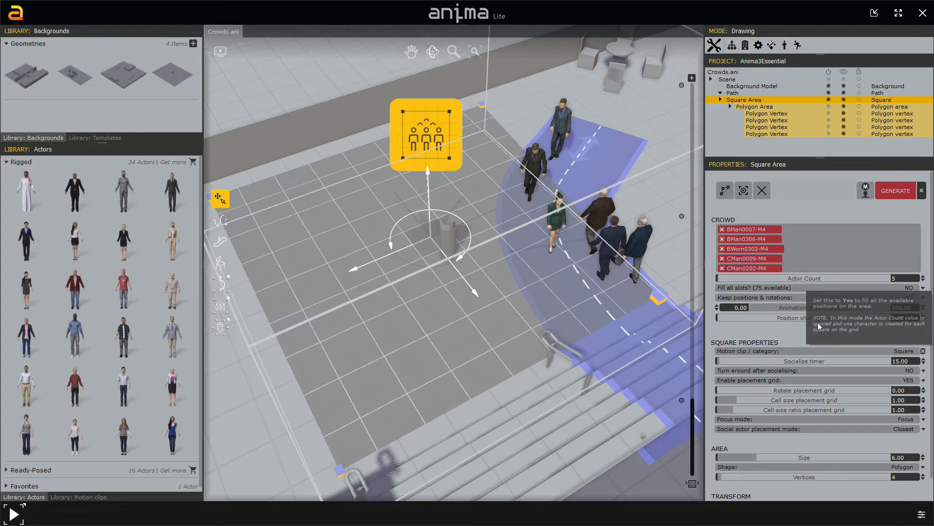
# Step: Set the square area's actor count to 15 and generate its crowd
pyautogui.click(911, 279)
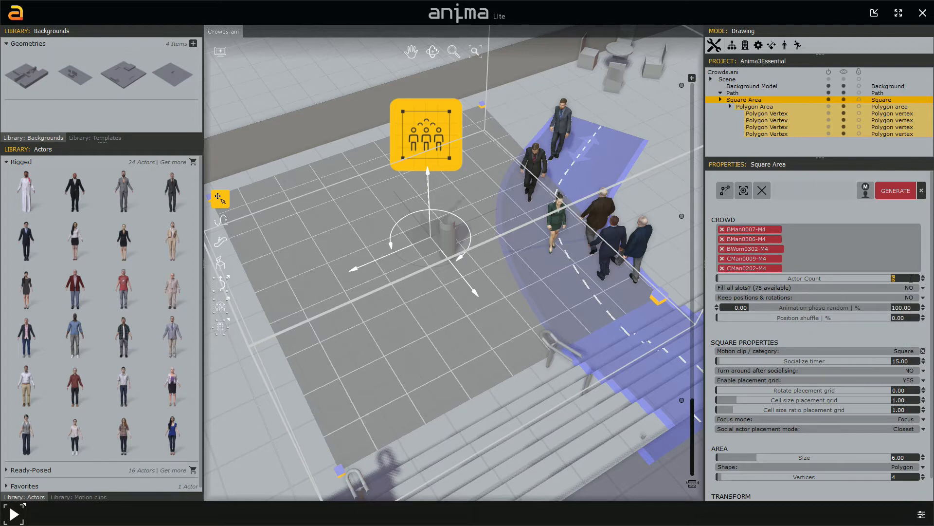
pyautogui.write('15')
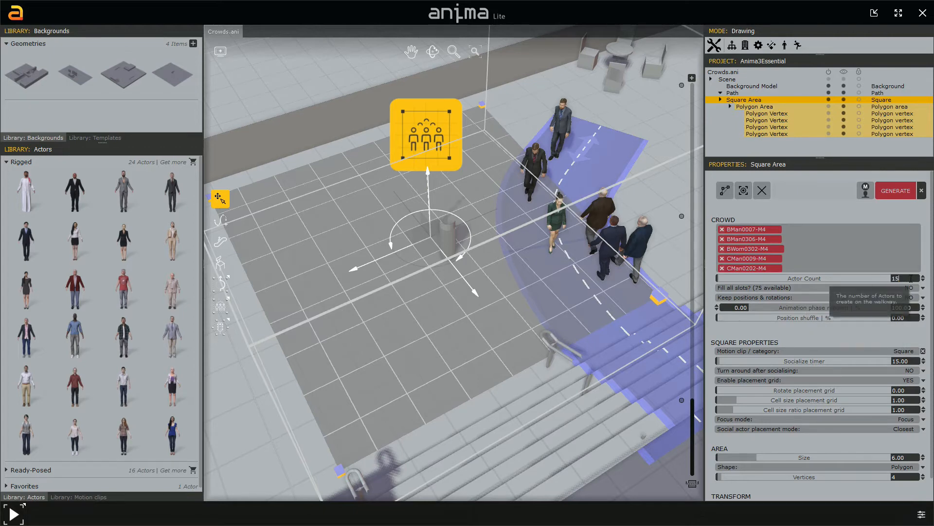
pyautogui.press('Return')
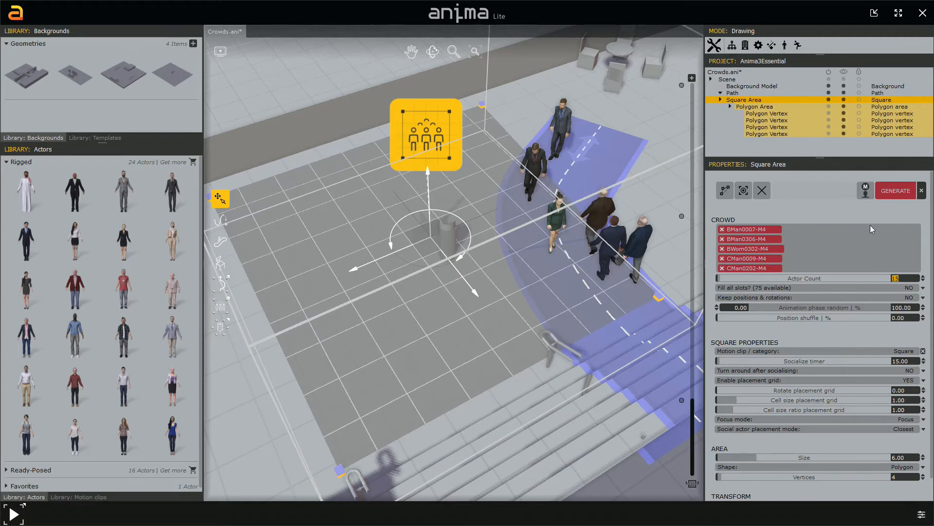
pyautogui.click(893, 197)
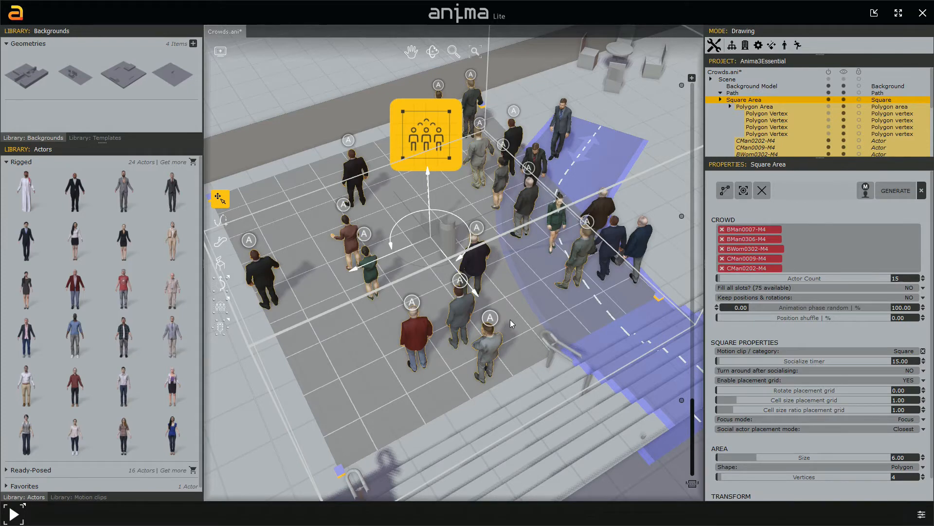
# Step: Set the crowd's position shuffle to about 73% and regenerate the actors in the square area
pyautogui.moveTo(510, 319); pyautogui.dragTo(531, 362, button='middle')
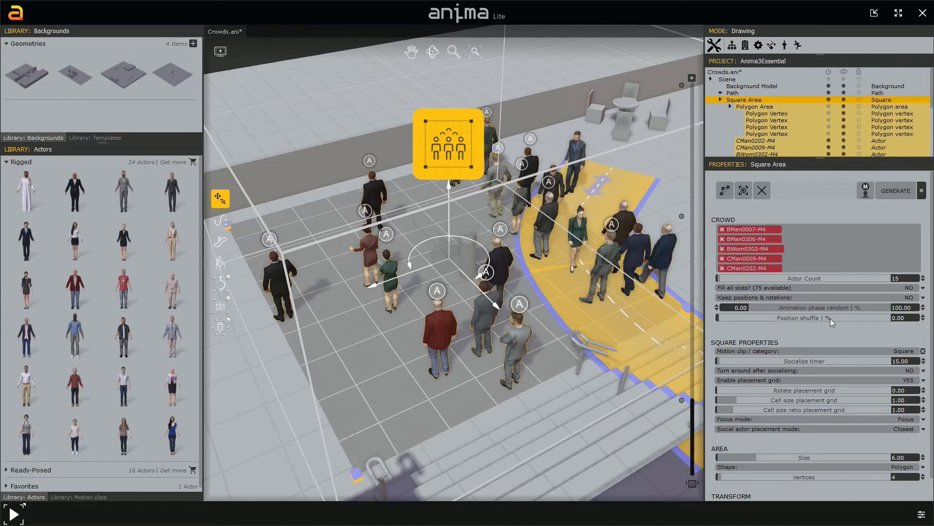
pyautogui.moveTo(831, 318)
pyautogui.click(844, 319)
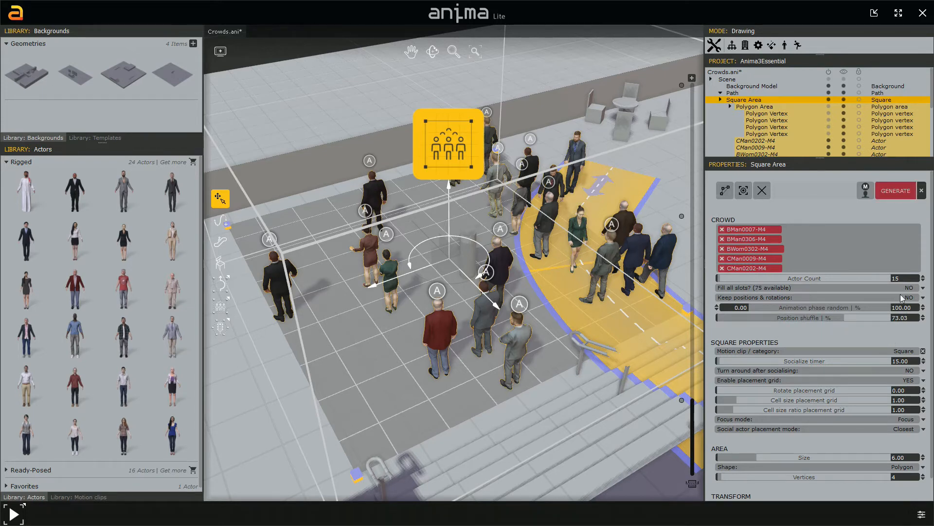
pyautogui.click(890, 194)
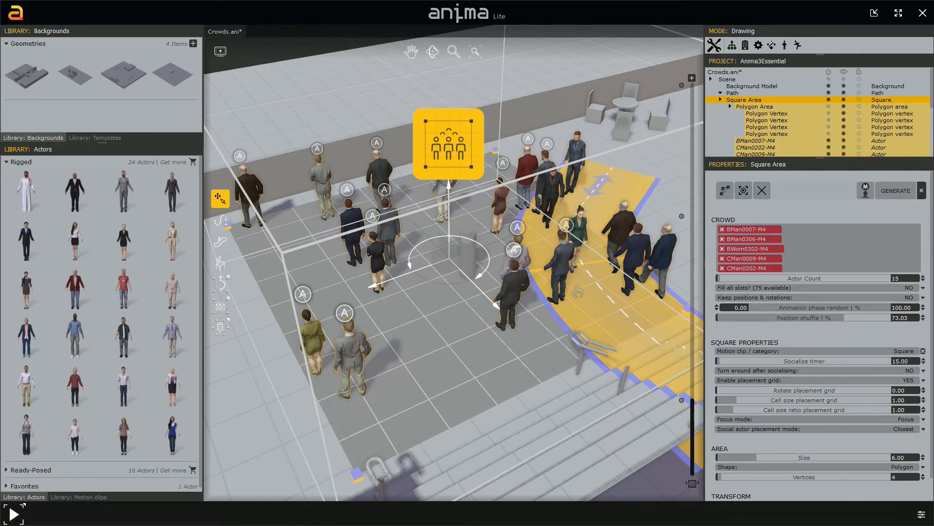
# Step: Delete the two square area actors standing on the walking path and reselect the square area
pyautogui.moveTo(593, 271); pyautogui.dragTo(578, 291, button='middle')
pyautogui.scroll(1, 548, 305)
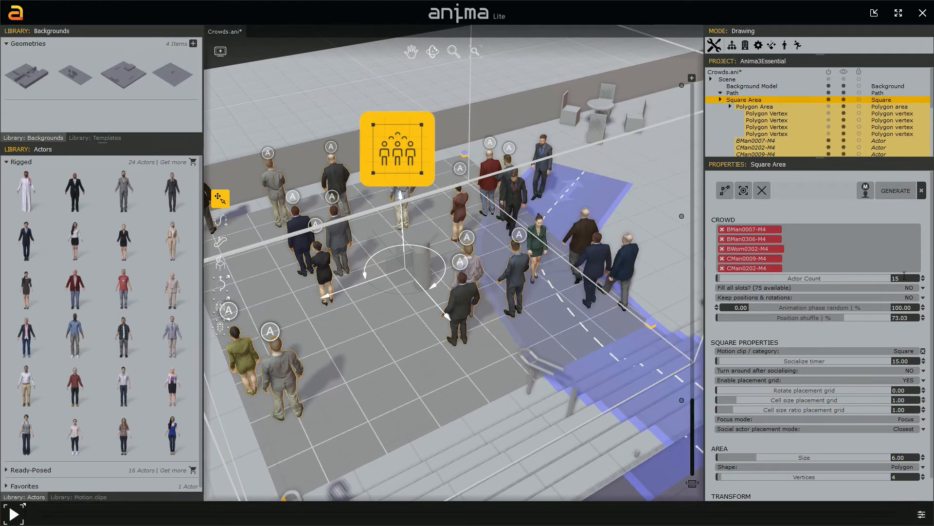
pyautogui.moveTo(563, 298); pyautogui.dragTo(564, 302, button='middle')
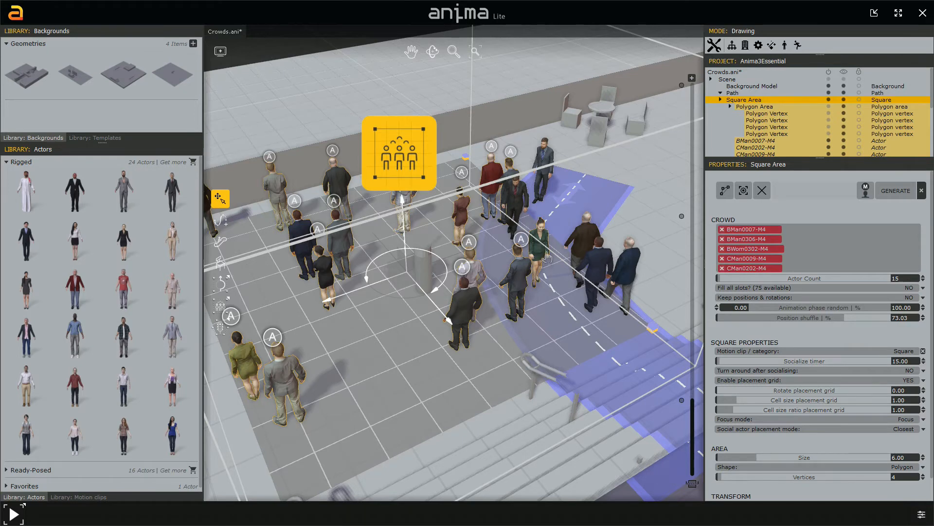
pyautogui.moveTo(559, 284); pyautogui.dragTo(584, 296, button='middle')
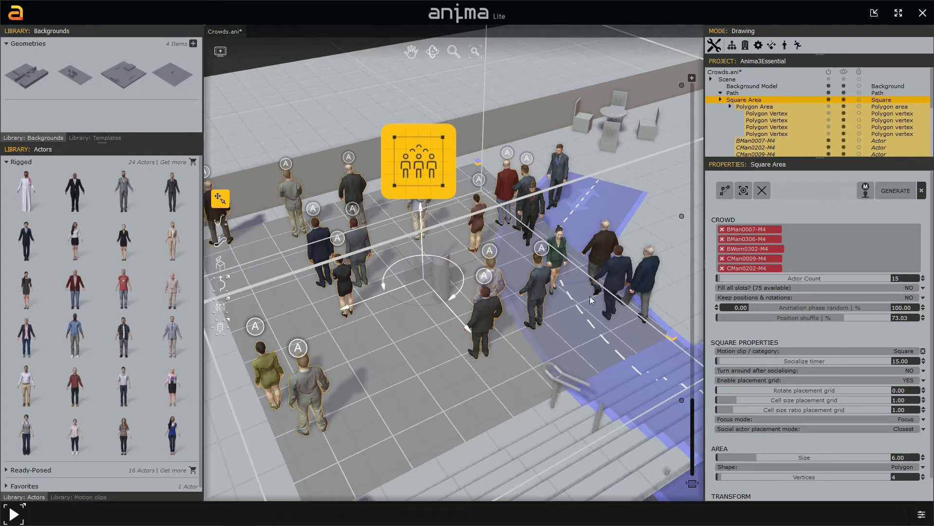
pyautogui.click(528, 181)
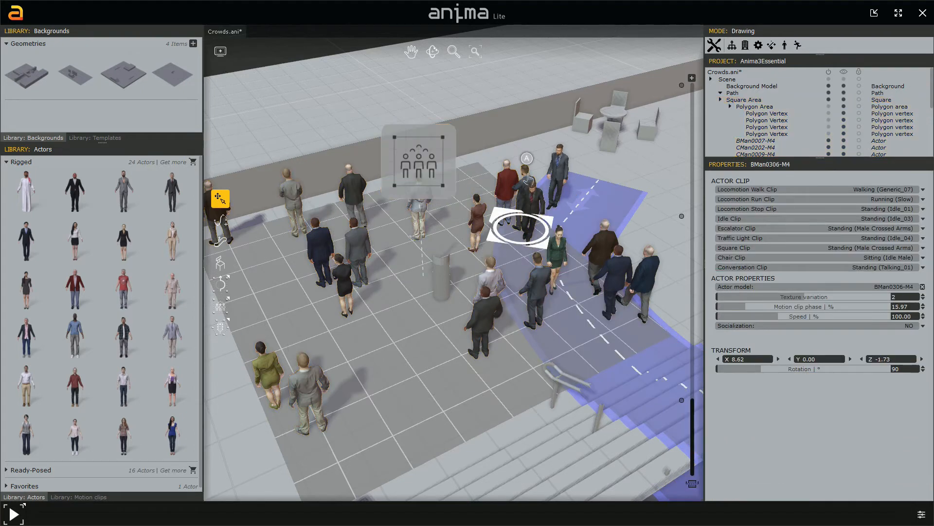
pyautogui.keyDown('shift'); pyautogui.click(539, 294); pyautogui.keyUp('shift')
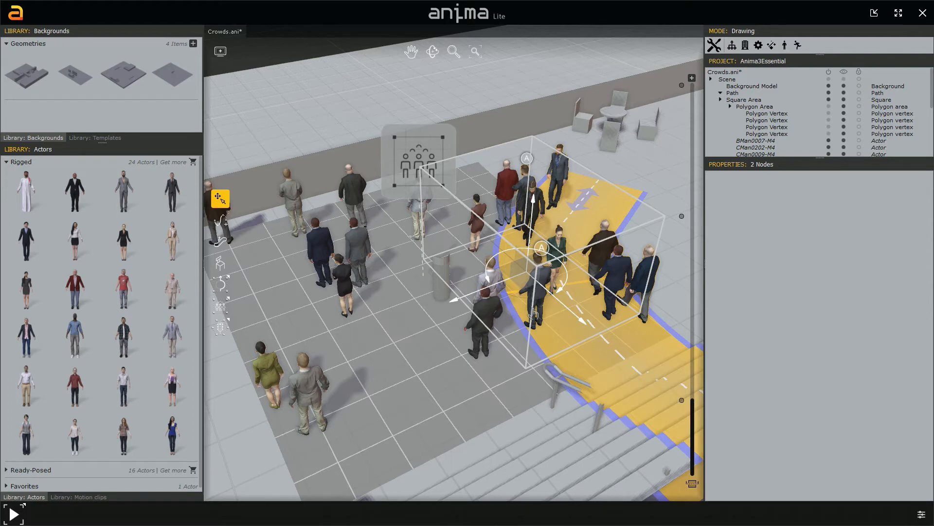
pyautogui.click(534, 313)
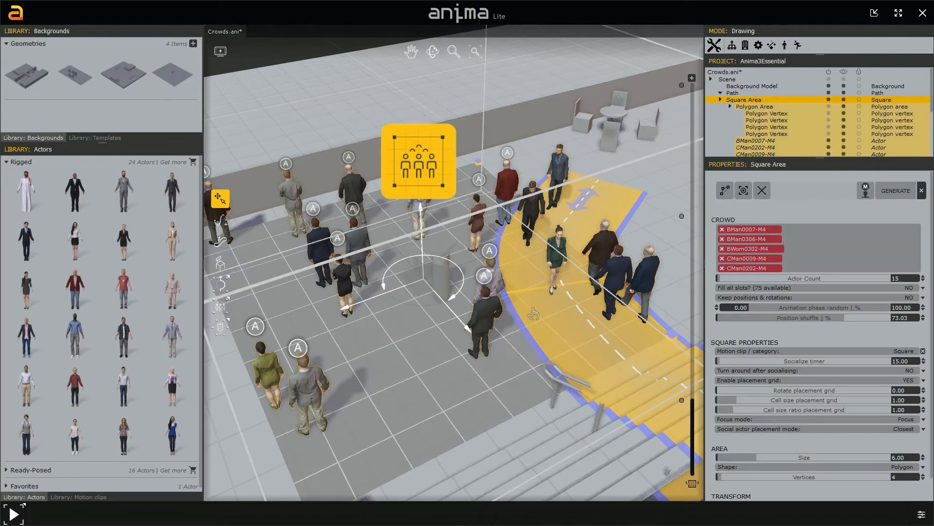
pyautogui.moveTo(535, 326); pyautogui.dragTo(601, 305, button='middle')
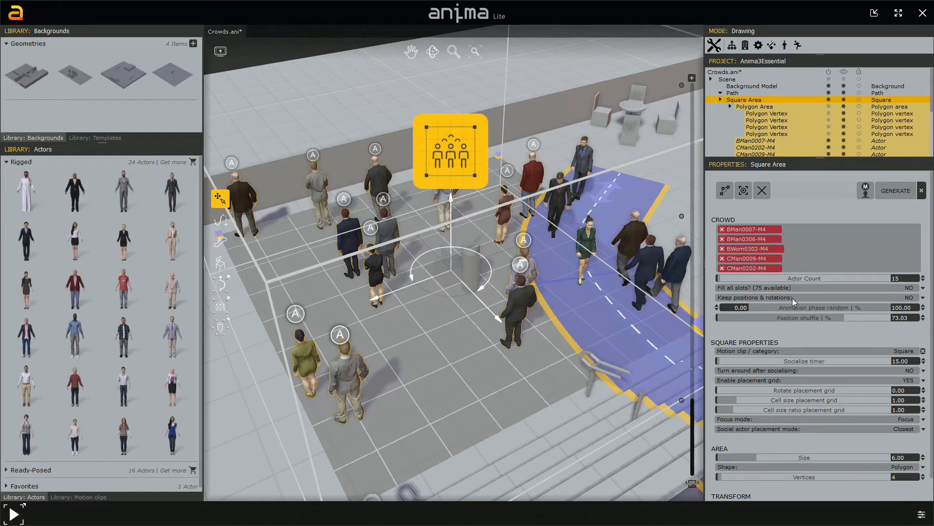
# Step: Turn on filling all available slots for the square area and regenerate the crowd
pyautogui.moveTo(792, 298)
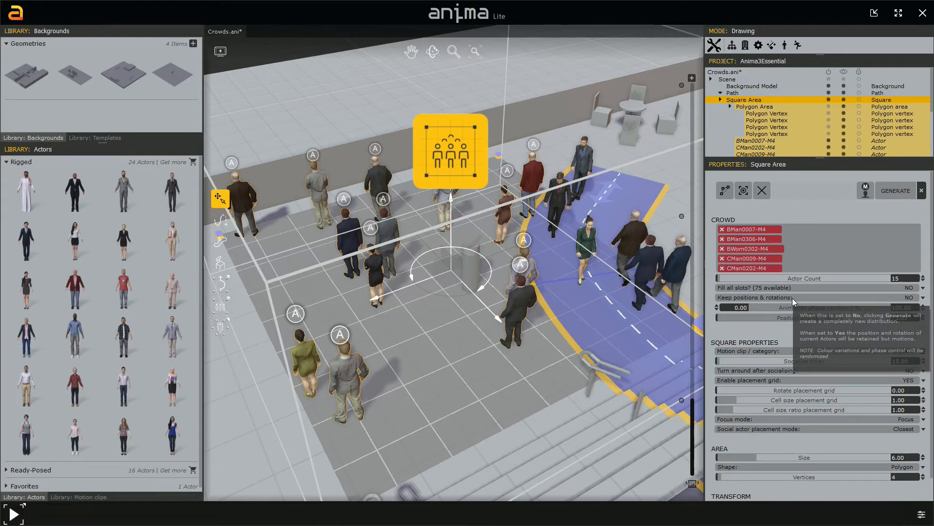
pyautogui.moveTo(487, 328); pyautogui.dragTo(497, 321, button='middle')
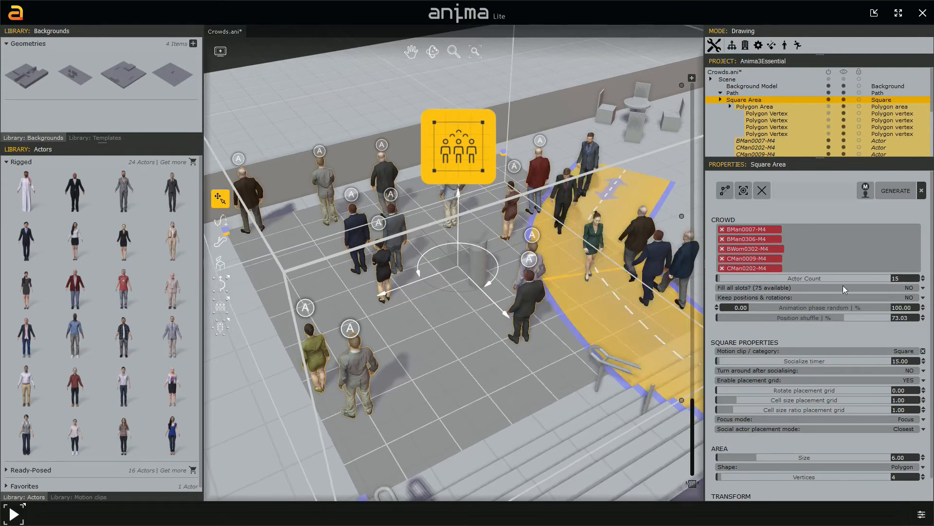
pyautogui.moveTo(909, 278)
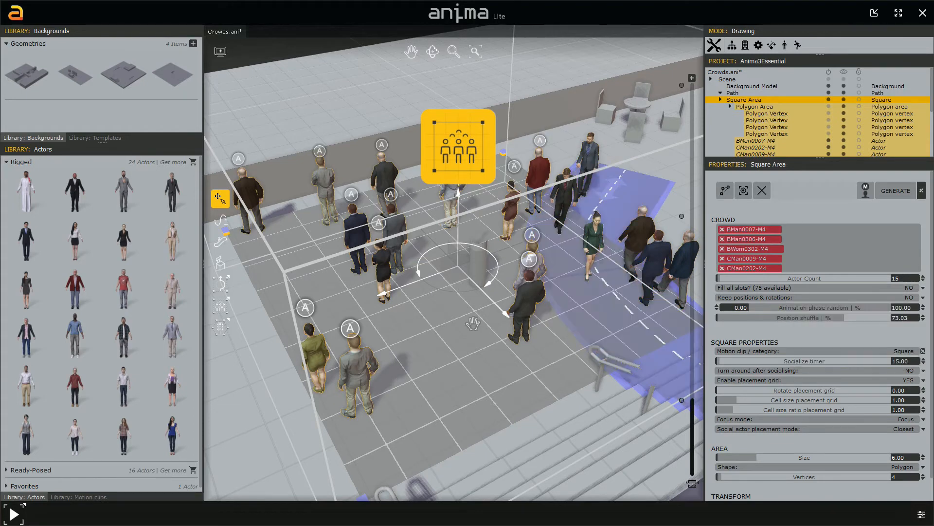
pyautogui.moveTo(473, 322); pyautogui.dragTo(490, 337, button='middle')
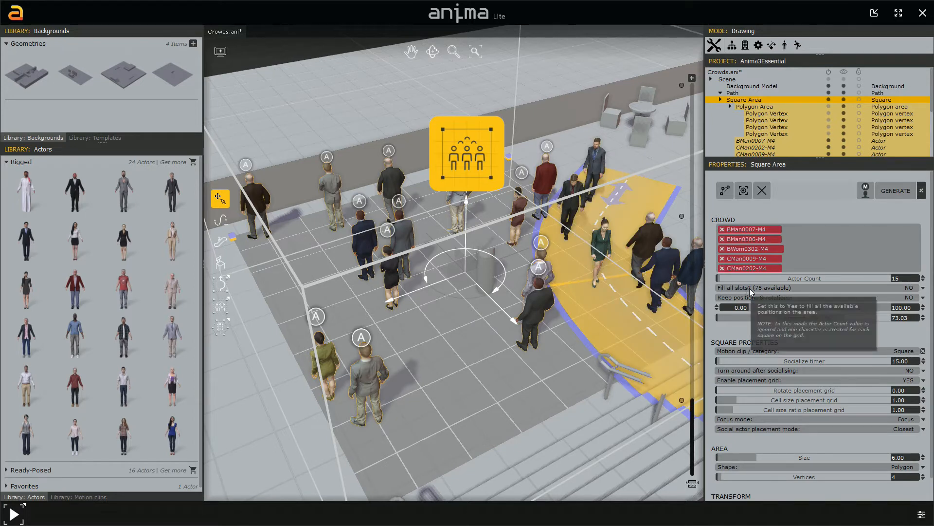
pyautogui.moveTo(749, 287)
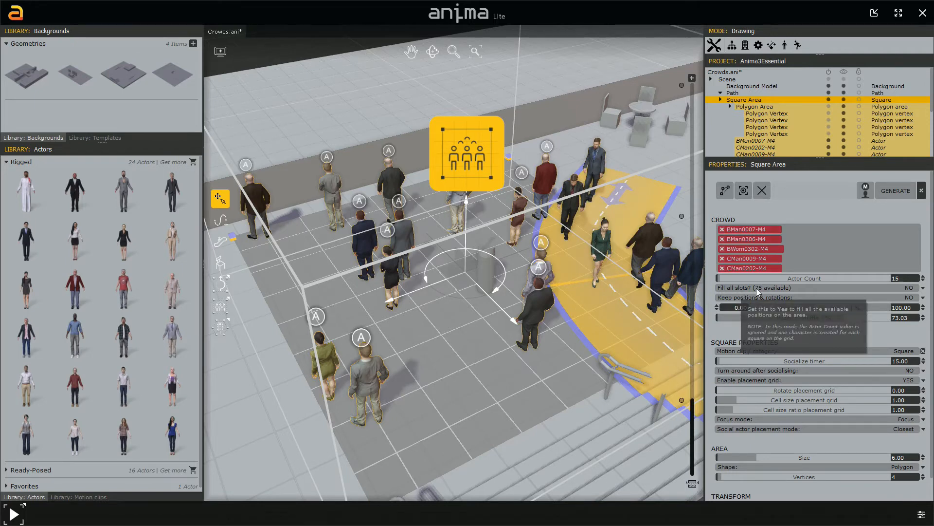
pyautogui.click(922, 288)
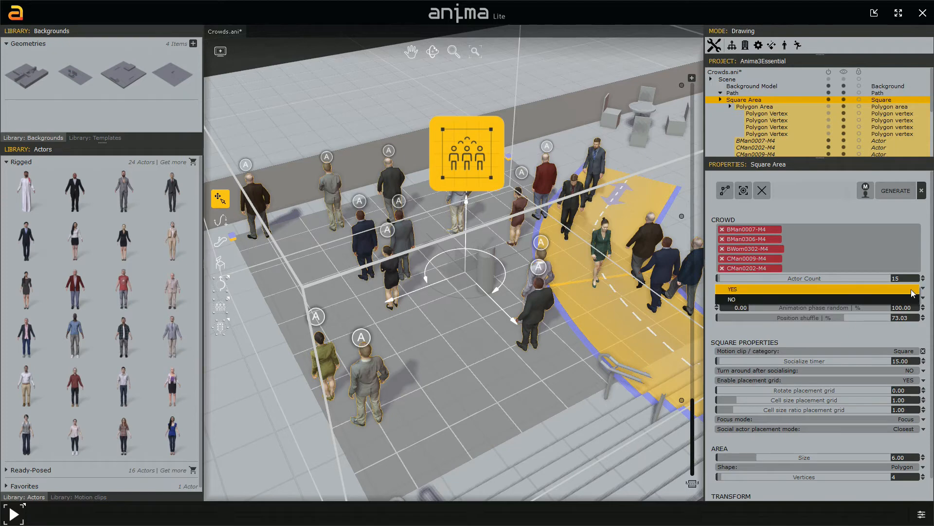
pyautogui.click(912, 290)
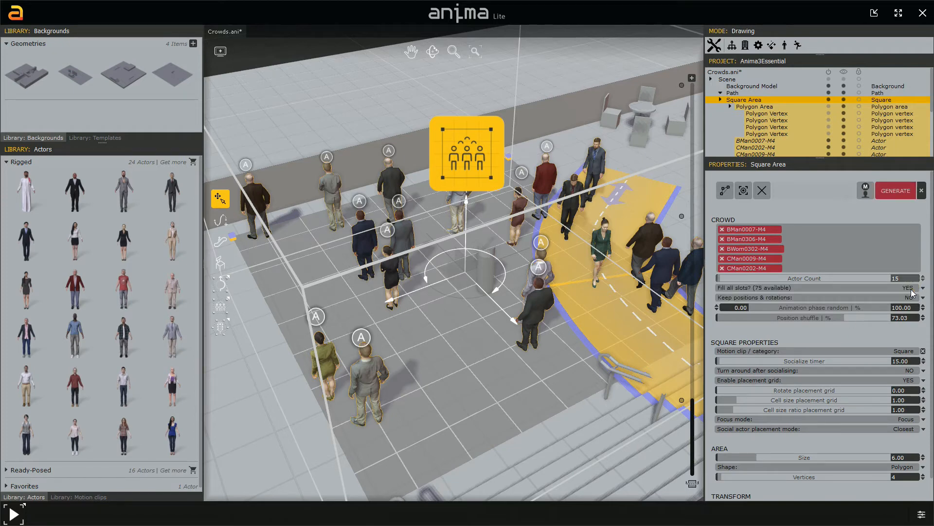
pyautogui.click(886, 197)
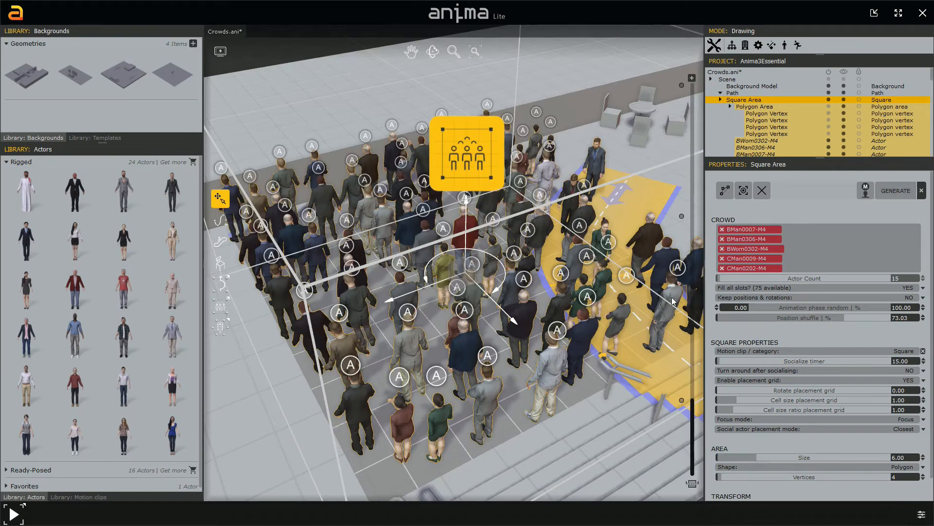
# Step: Examine the filled crowd from several angles, check two actors standing on the path, and reselect the square area
pyautogui.moveTo(528, 330)
pyautogui.mouseDown(button='middle')
pyautogui.moveTo(488, 325)
pyautogui.moveTo(512, 335)
pyautogui.mouseUp(button='middle')
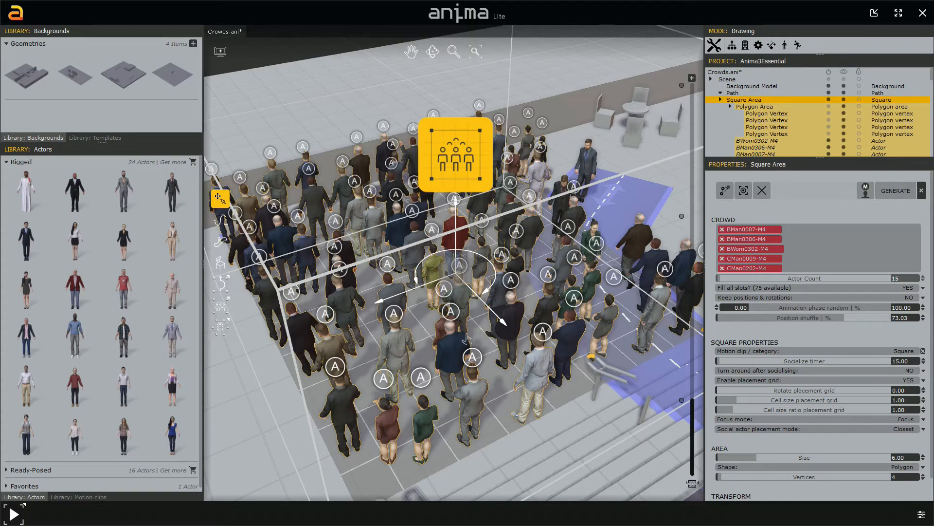
pyautogui.moveTo(513, 346); pyautogui.dragTo(555, 344, button='middle')
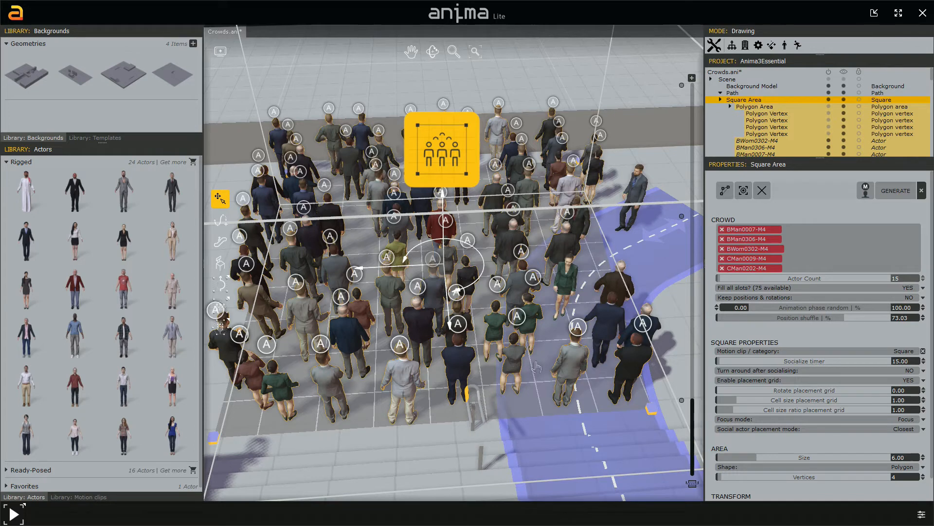
pyautogui.click(636, 371)
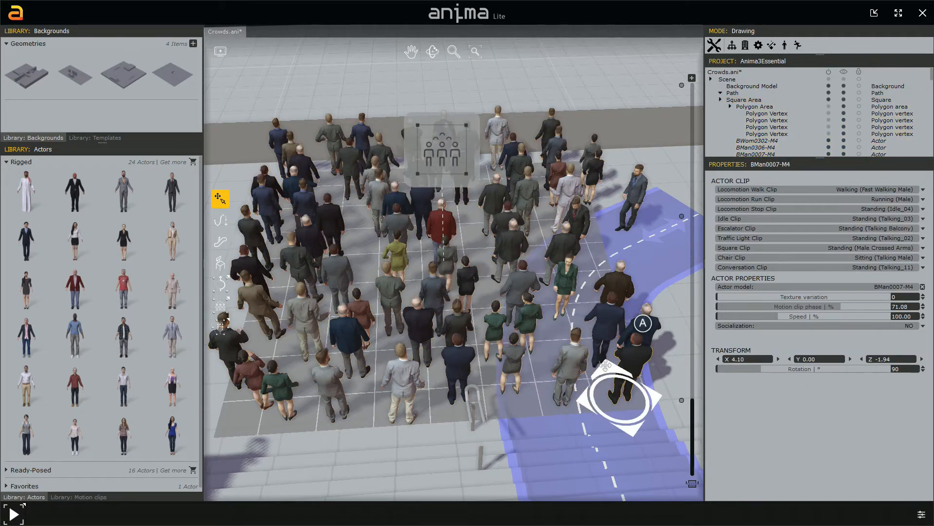
pyautogui.click(574, 372)
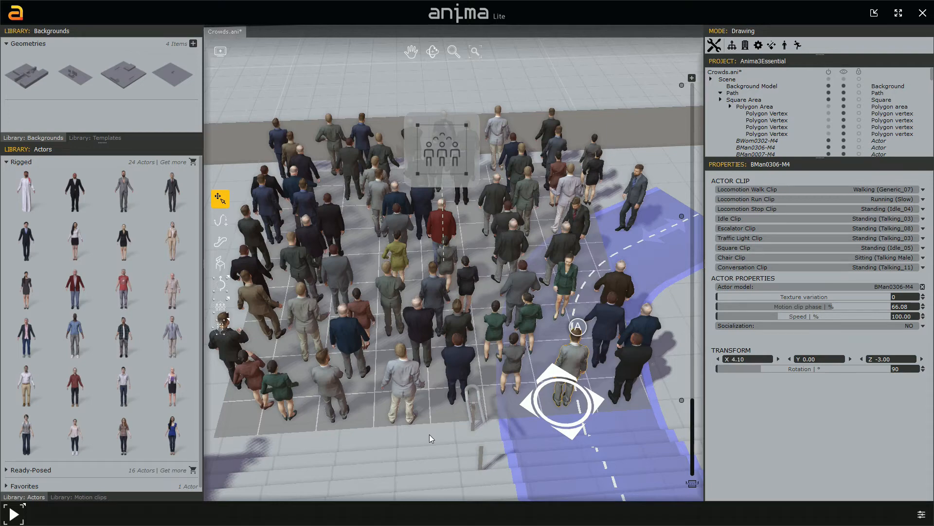
pyautogui.moveTo(361, 350); pyautogui.dragTo(490, 321, button='middle')
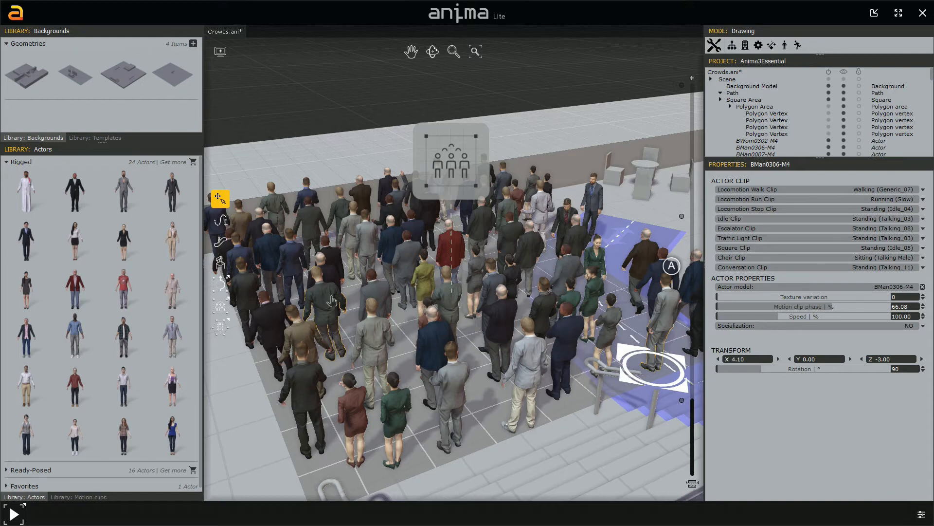
pyautogui.click(456, 157)
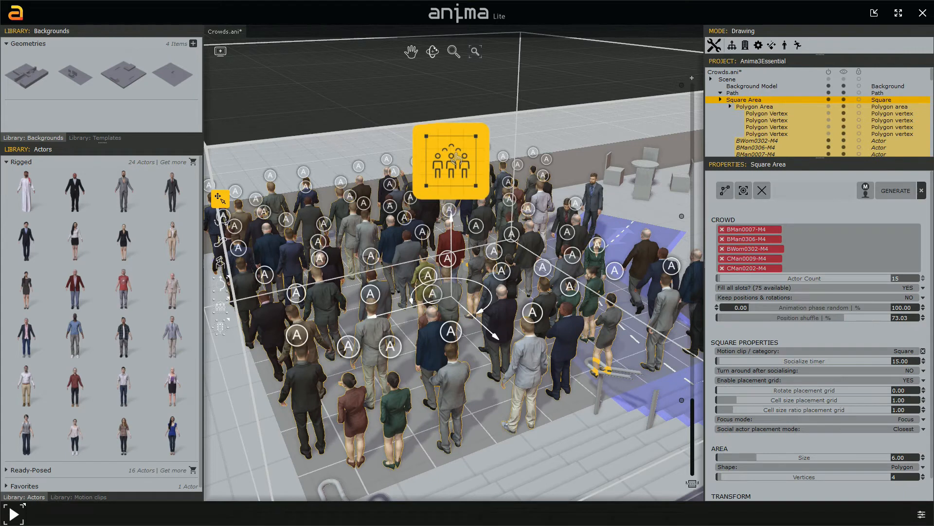
# Step: Turn off filling all available slots for the square area and regenerate the crowd
pyautogui.click(923, 289)
pyautogui.click(905, 300)
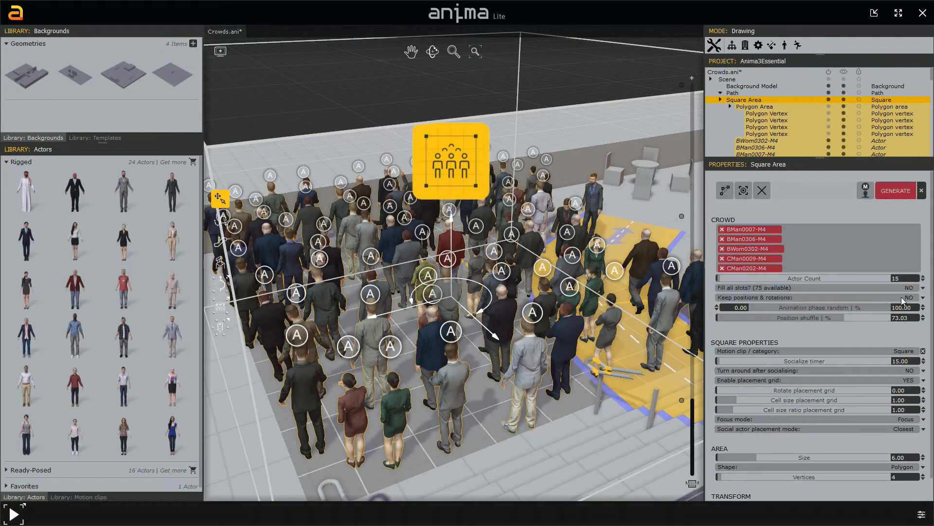
pyautogui.click(892, 194)
pyautogui.moveTo(483, 273); pyautogui.dragTo(482, 292, button='middle')
pyautogui.scroll(-1, 476, 269)
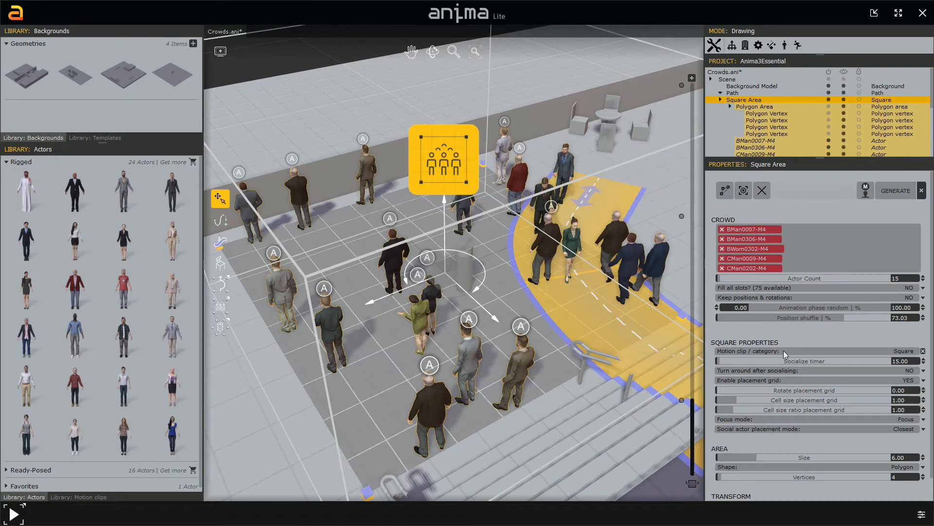
# Step: Examine the Locomotion Run and Idle motion clips, one square area actor's clip assignments, and the area's motion clip and socialize timer settings
pyautogui.moveTo(784, 350)
pyautogui.click(81, 497)
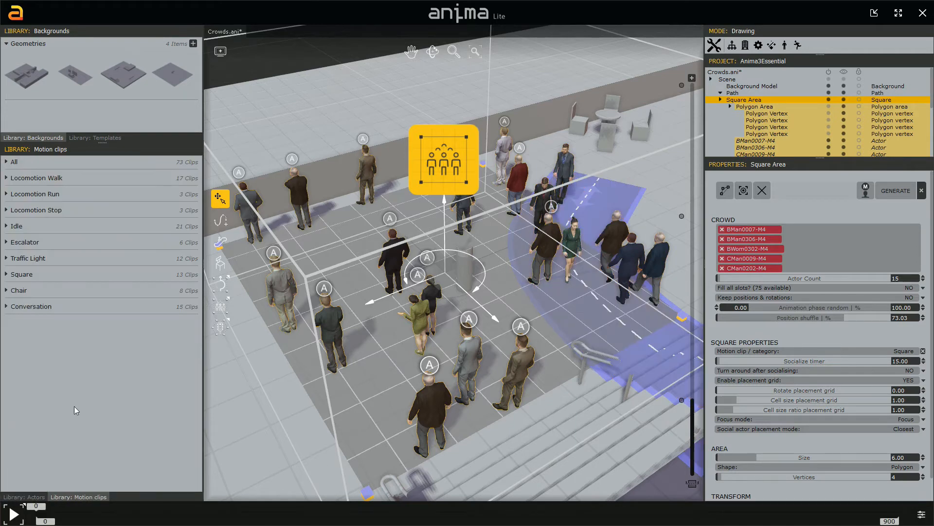
pyautogui.click(9, 193)
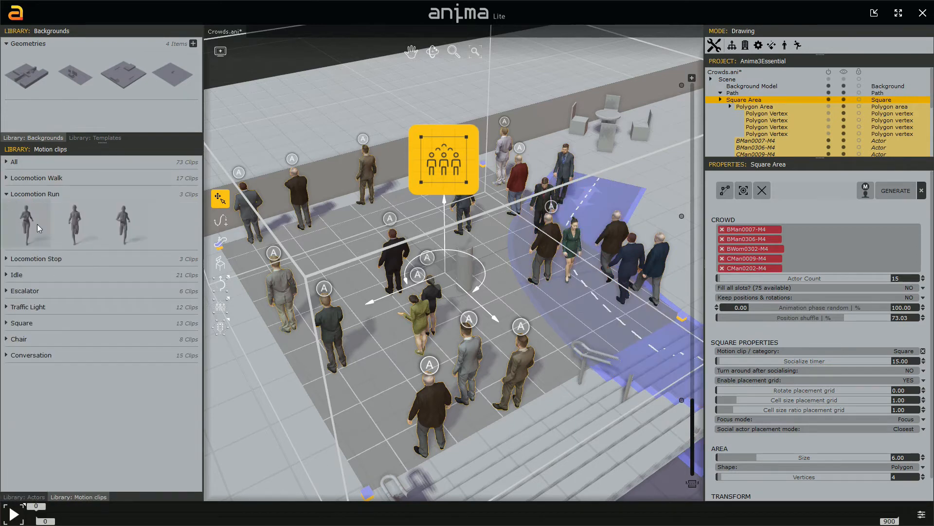
pyautogui.click(9, 194)
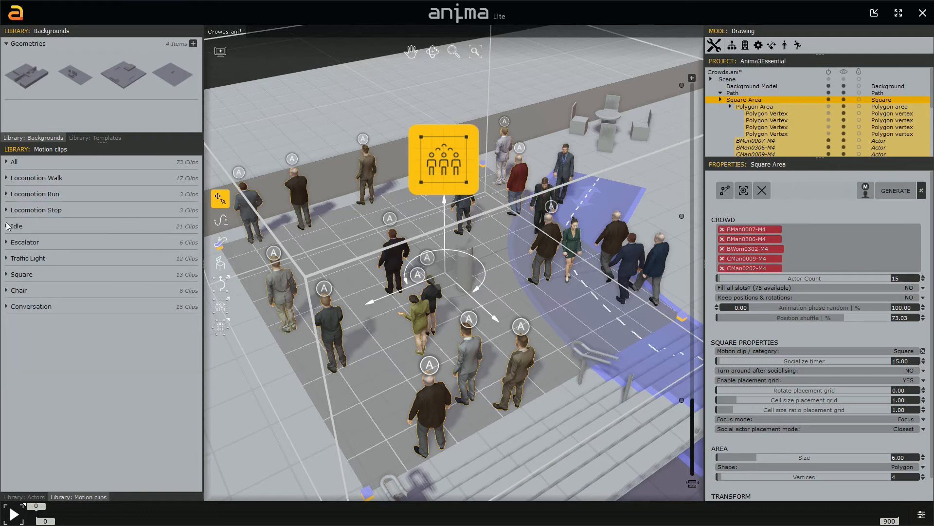
pyautogui.click(7, 226)
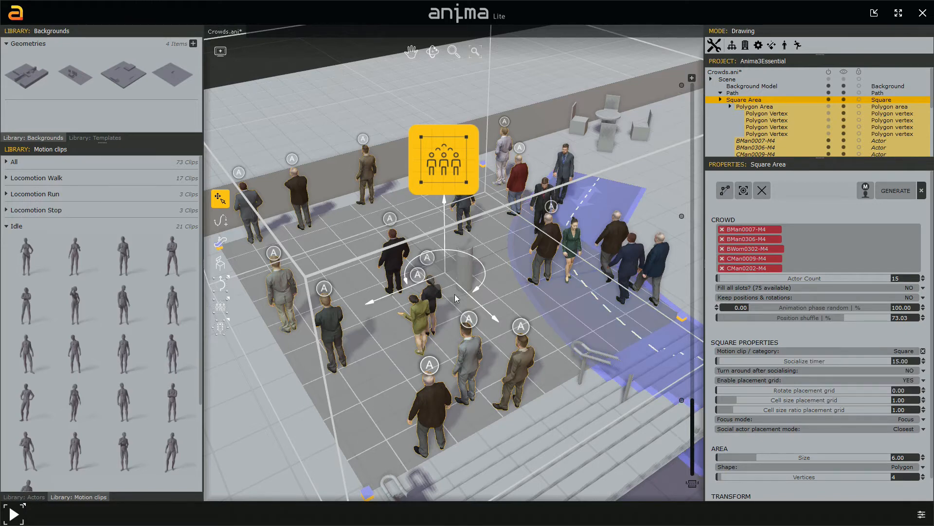
pyautogui.click(471, 360)
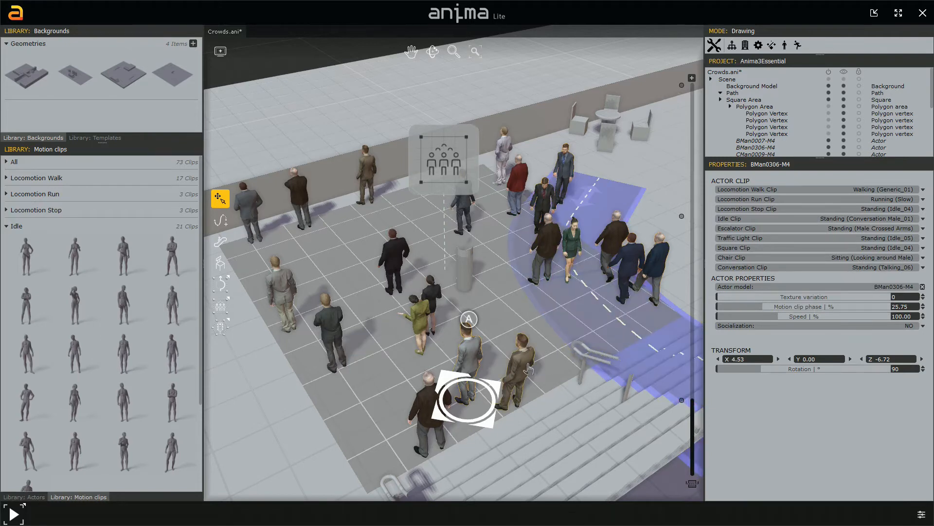
pyautogui.click(440, 178)
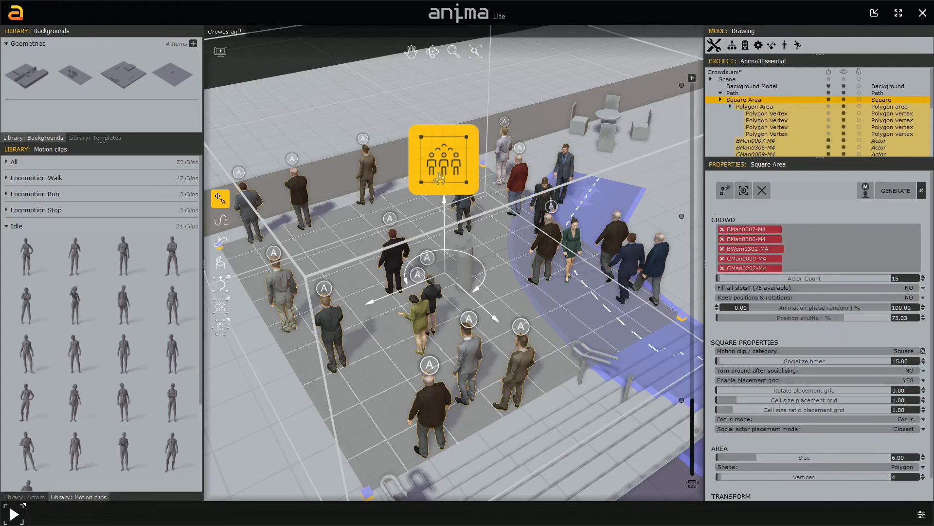
pyautogui.click(8, 226)
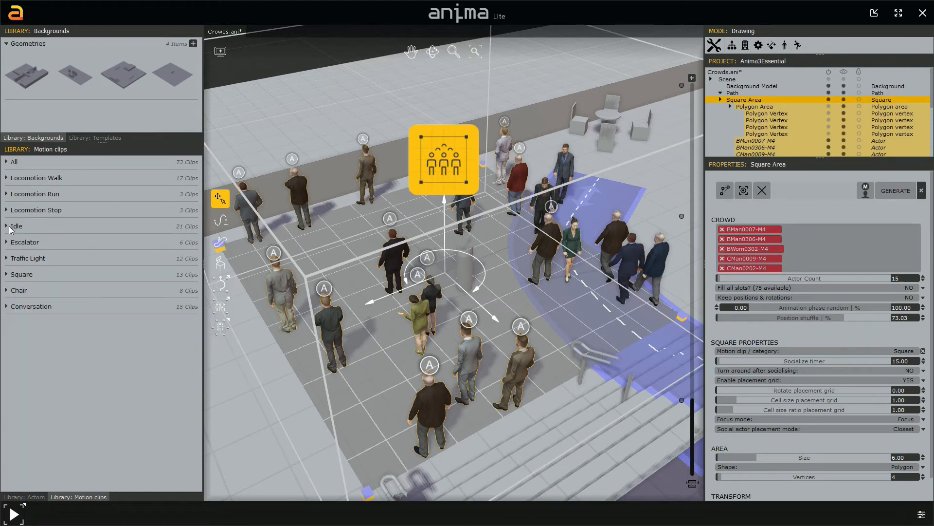
pyautogui.moveTo(776, 371)
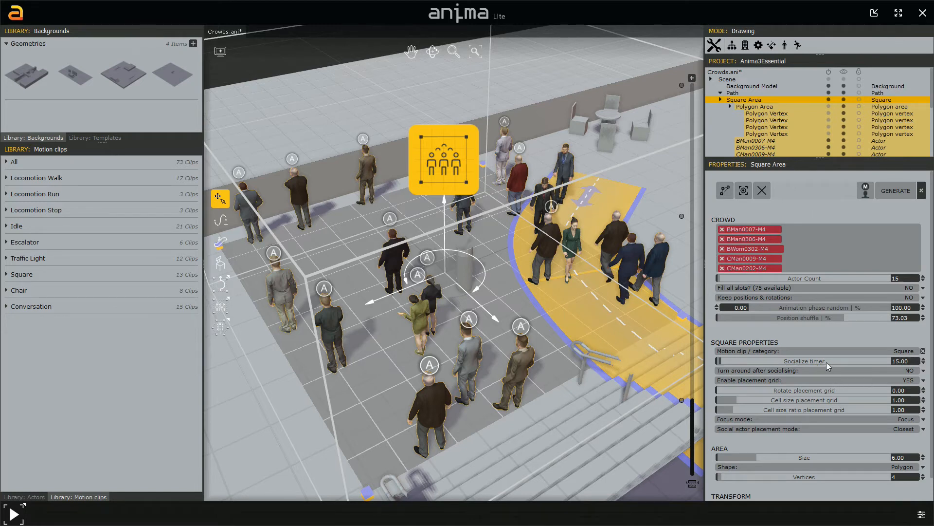
pyautogui.click(906, 361)
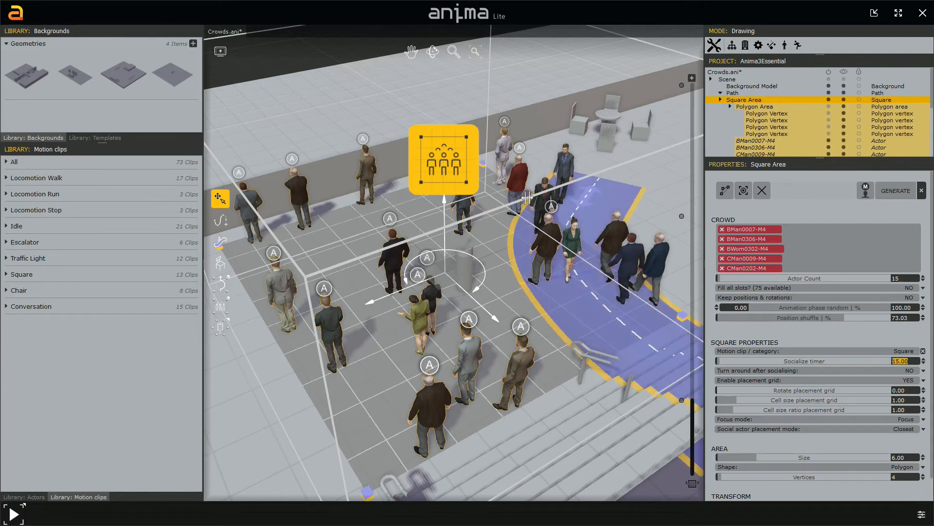
# Step: Add three vertices to the square area's polygon, two near the round table and one on the walking path
pyautogui.moveTo(550, 248); pyautogui.dragTo(499, 351, button='middle')
pyautogui.scroll(2, 504, 307)
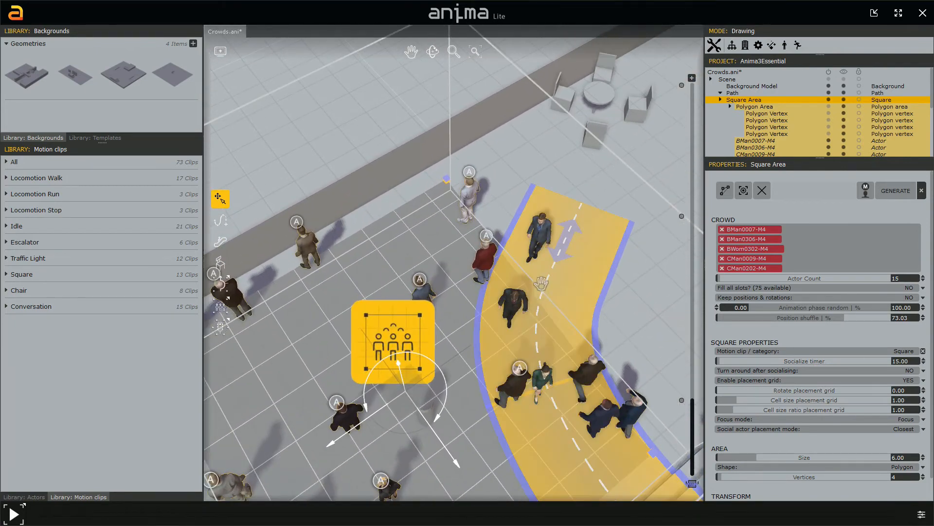
pyautogui.moveTo(535, 277); pyautogui.dragTo(528, 273, button='middle')
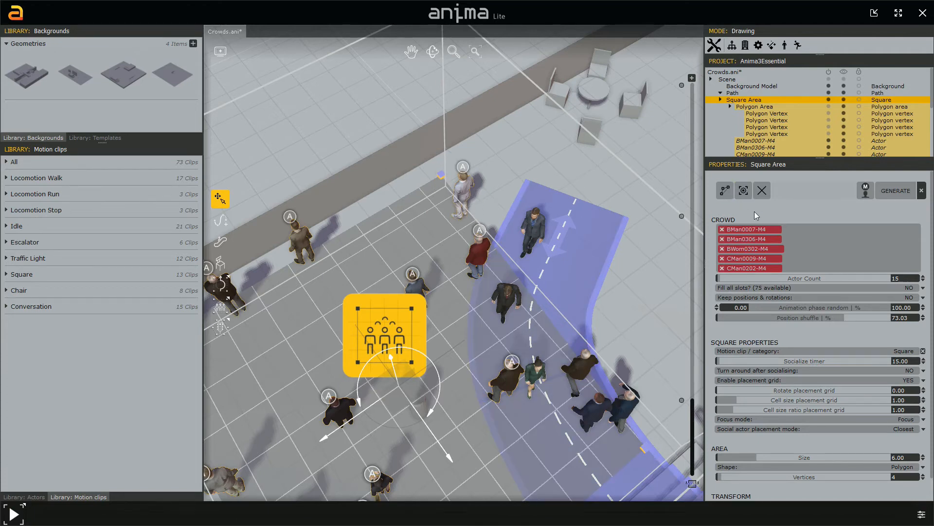
pyautogui.click(726, 192)
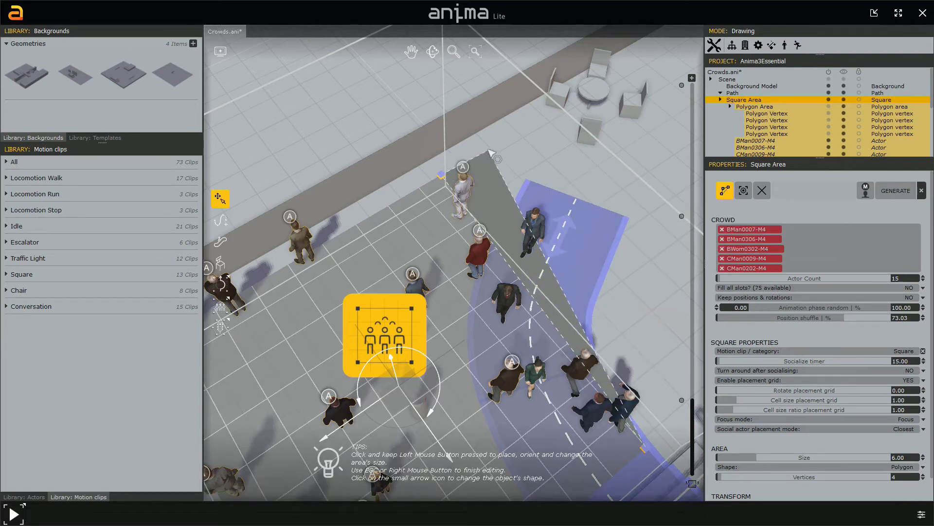
pyautogui.click(541, 115)
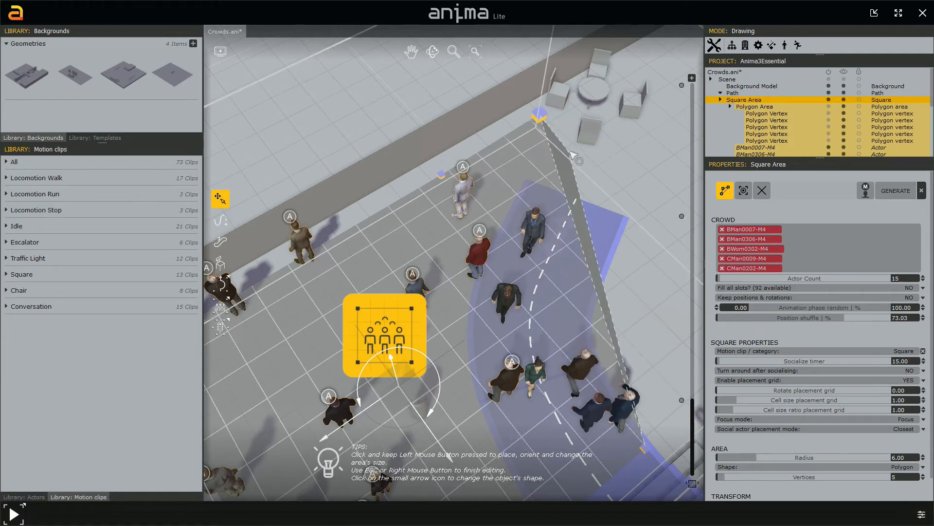
pyautogui.click(573, 153)
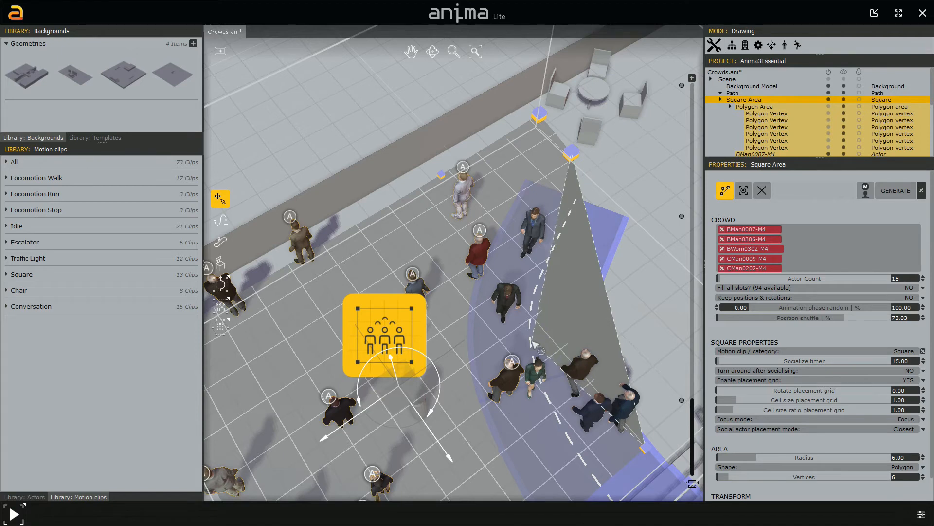
pyautogui.click(525, 319)
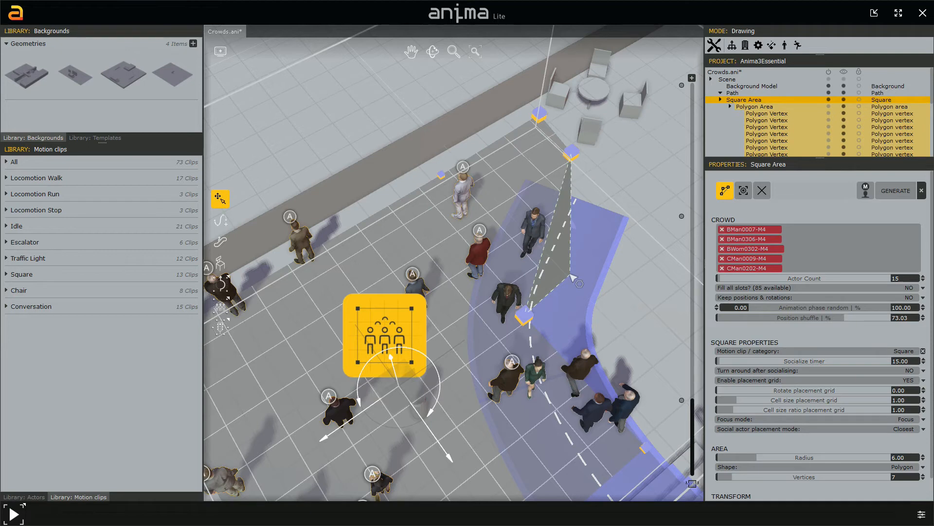
pyautogui.press('Escape')
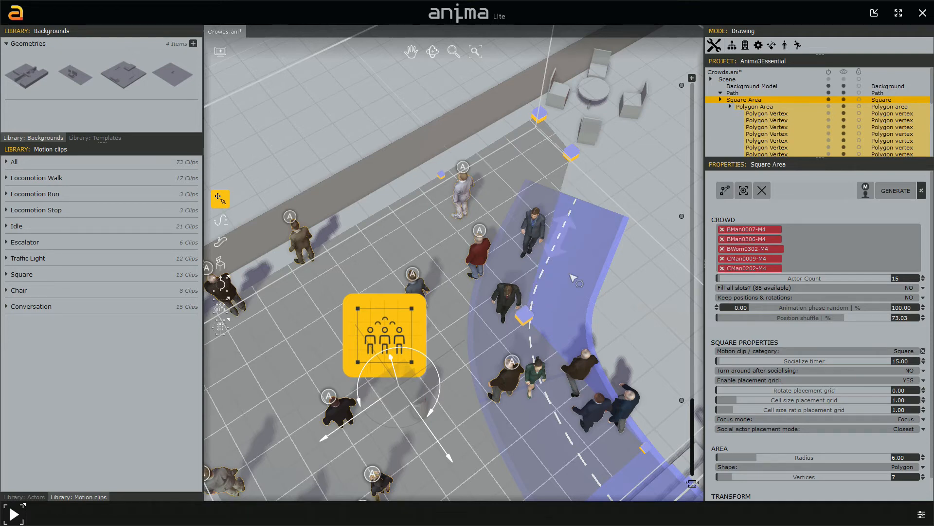
# Step: Move the vertex on the path to the path's edge at X 9.75, Z -0.95 and delete the original corner vertex by the wall
pyautogui.click(524, 314)
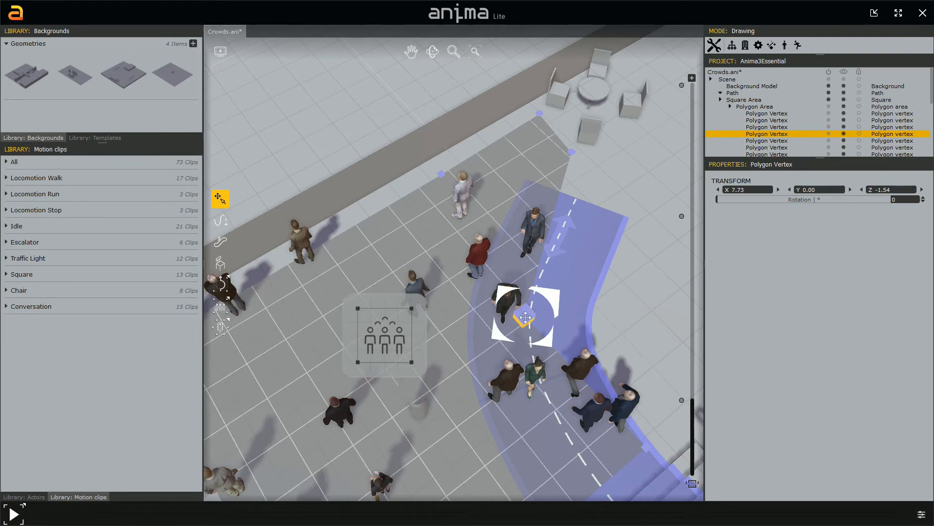
pyautogui.moveTo(525, 317); pyautogui.dragTo(491, 243)
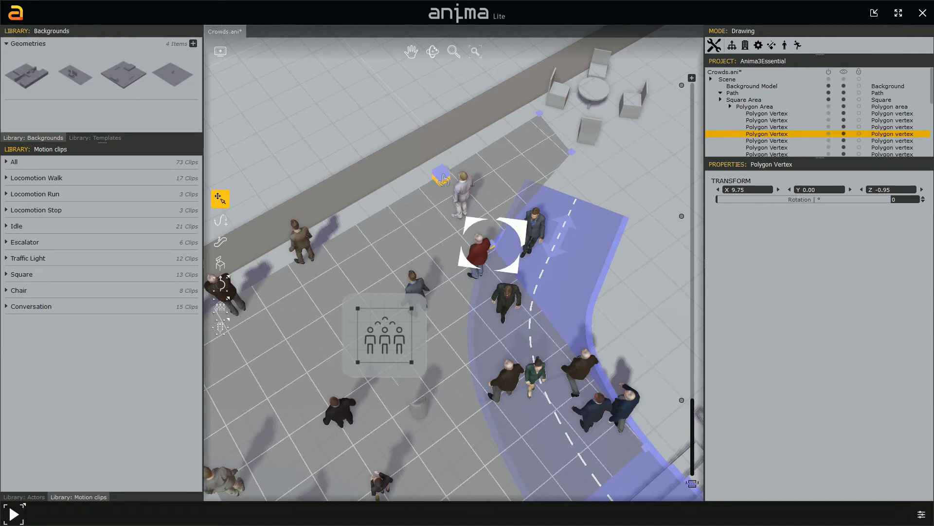
pyautogui.click(442, 180)
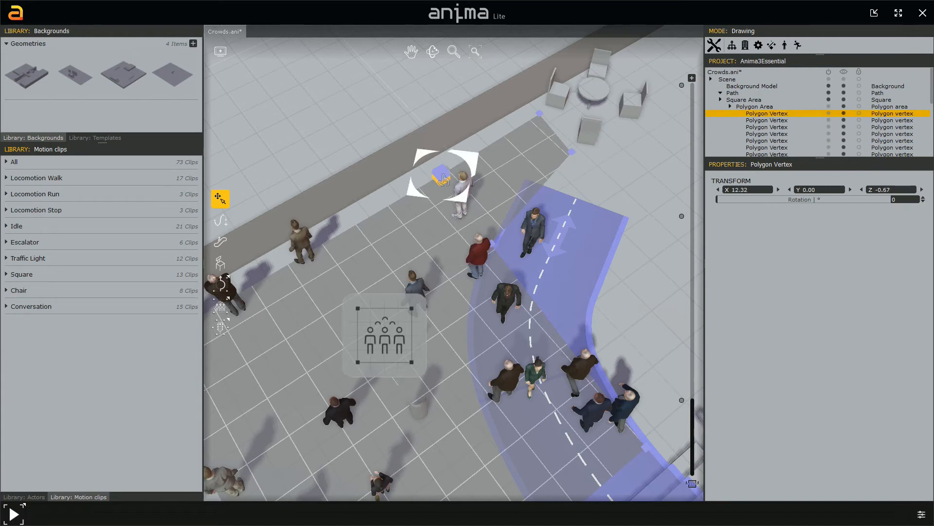
pyautogui.press('Delete')
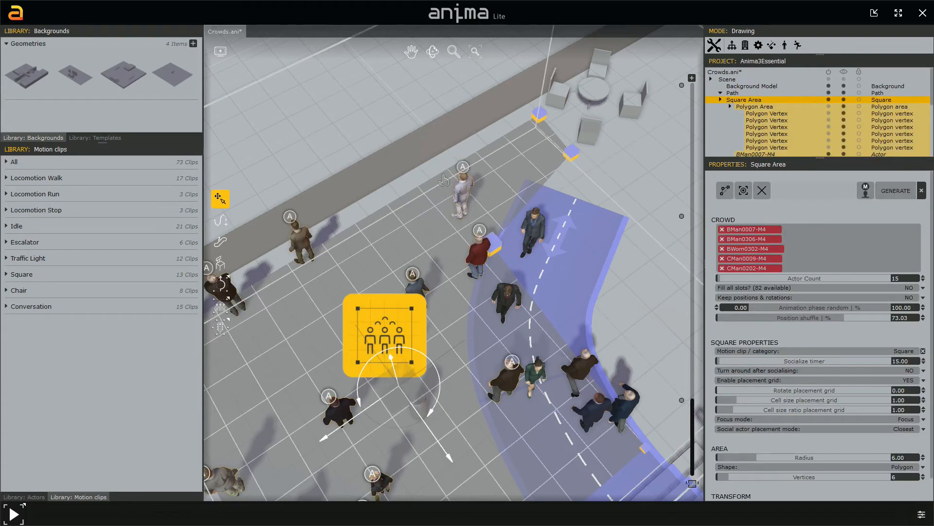
# Step: Examine the reshaped square area and the descriptions of its turn-around-after-socialising and placement grid options
pyautogui.moveTo(528, 298); pyautogui.dragTo(501, 224, button='middle')
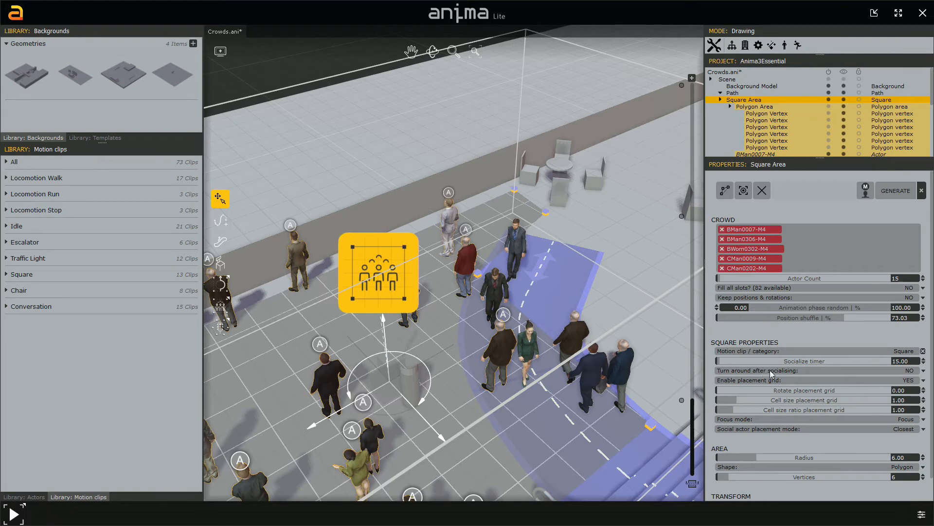
pyautogui.moveTo(809, 370)
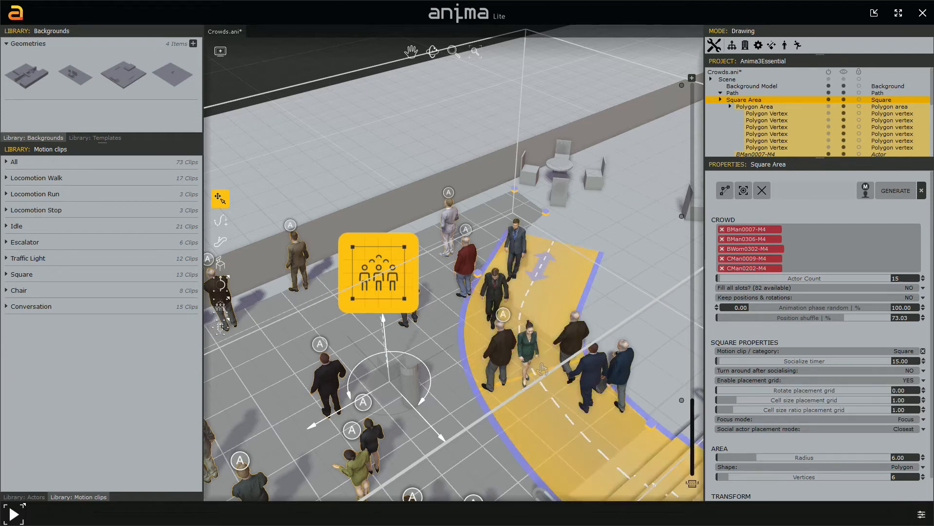
pyautogui.moveTo(555, 297); pyautogui.dragTo(561, 260, button='middle')
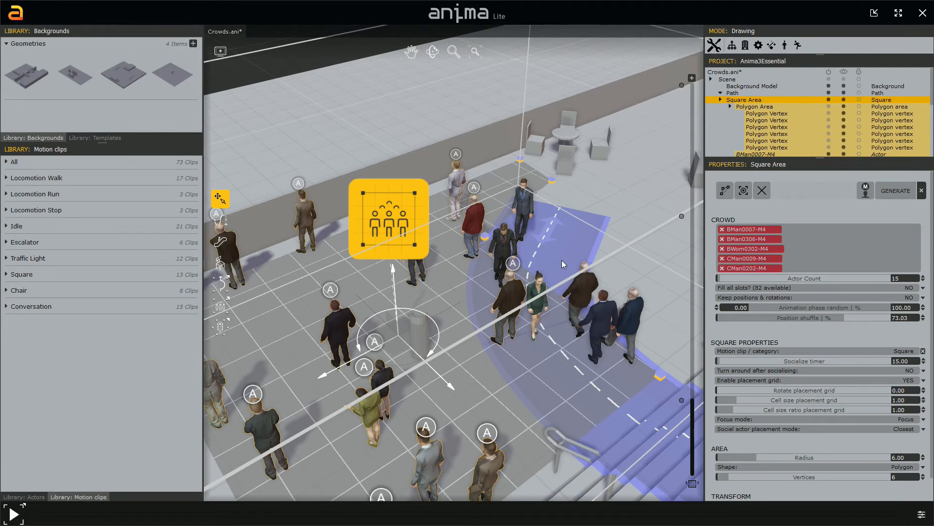
pyautogui.moveTo(783, 380)
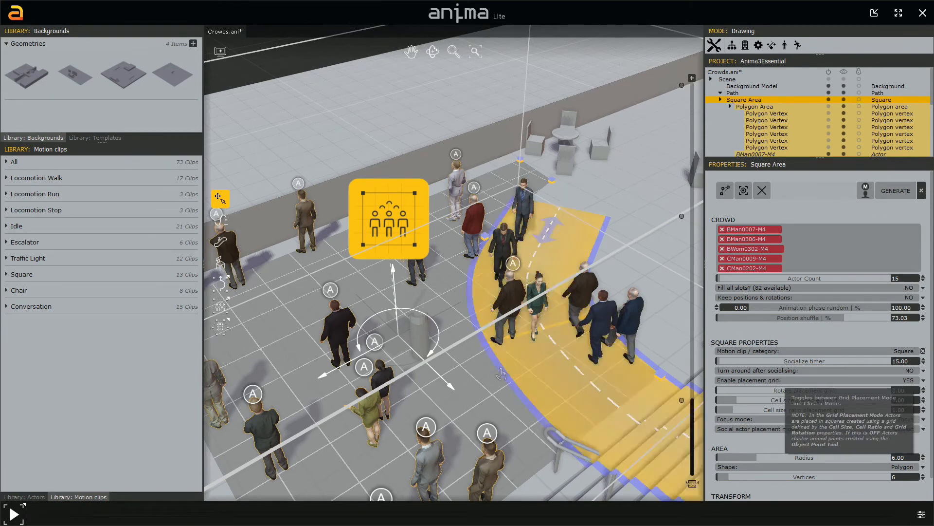
pyautogui.scroll(-1, 466, 348)
pyautogui.moveTo(451, 353); pyautogui.dragTo(499, 297, button='middle')
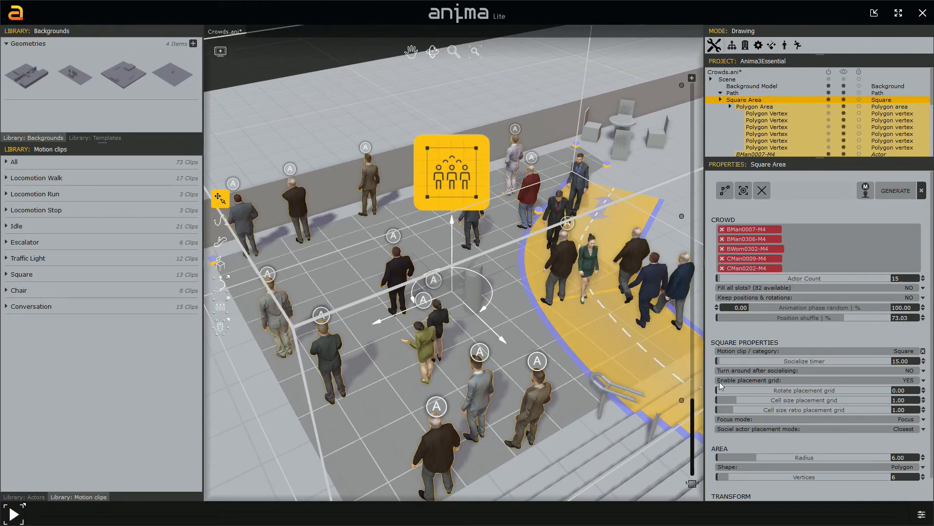
pyautogui.moveTo(780, 379)
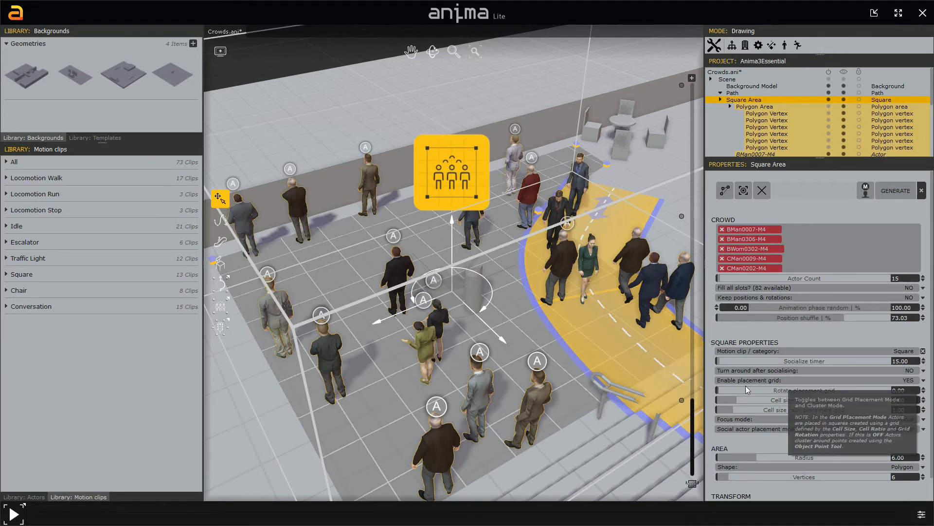
pyautogui.moveTo(480, 344); pyautogui.dragTo(489, 326, button='middle')
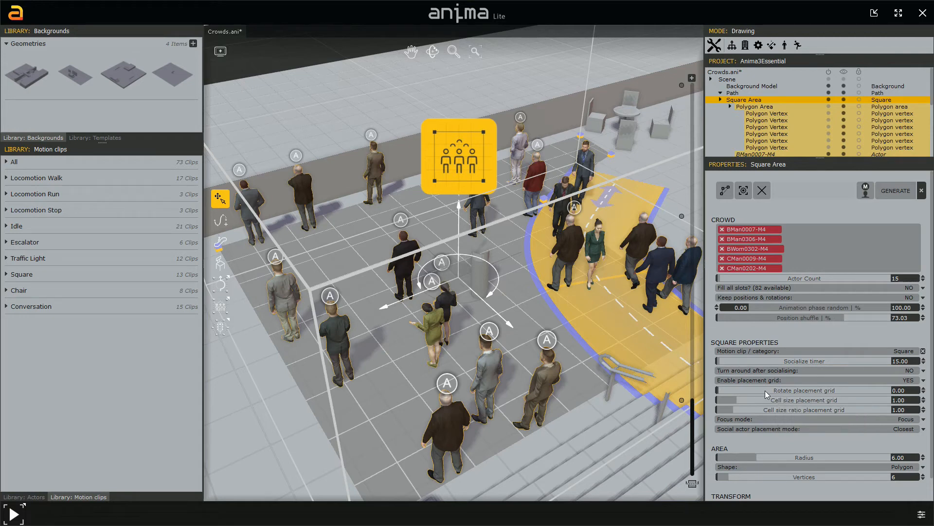
# Step: Rotate the square area's placement grid to 98.52 and regenerate the crowd three times
pyautogui.click(765, 390)
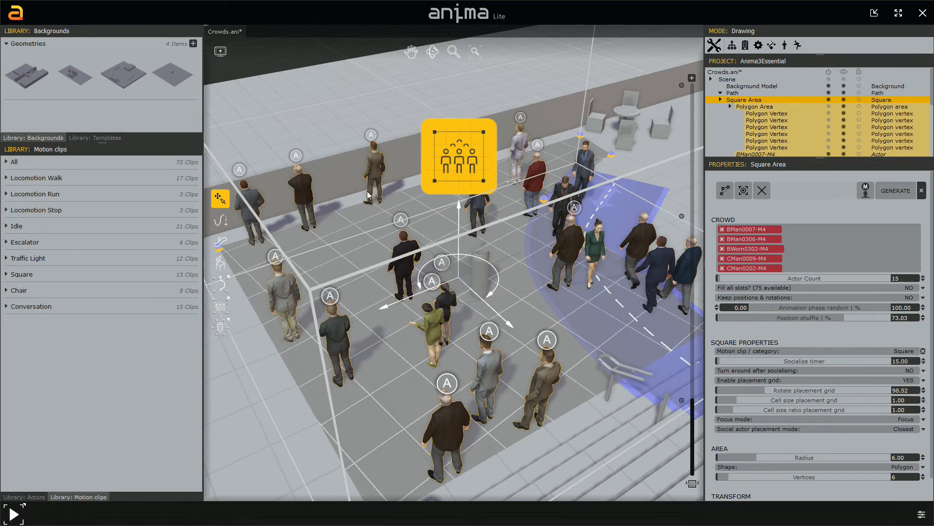
pyautogui.scroll(-3, 376, 196)
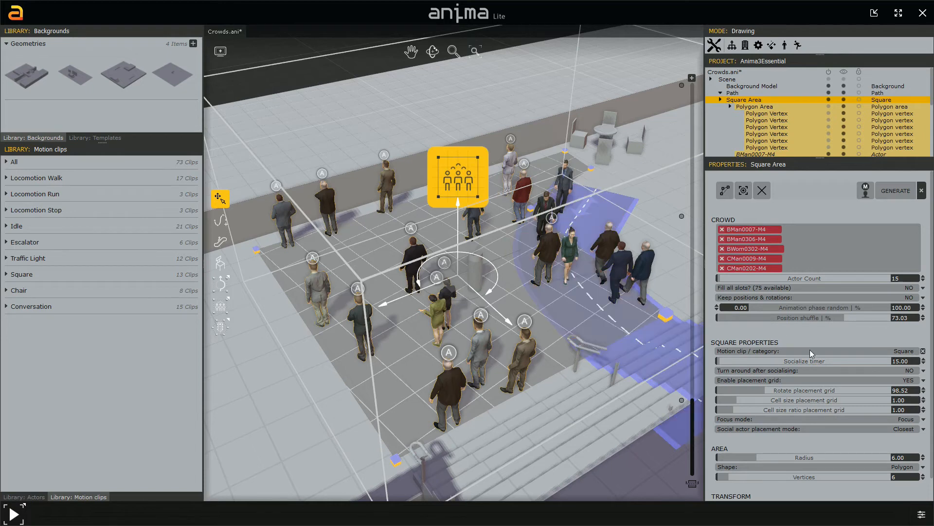
pyautogui.click(892, 193)
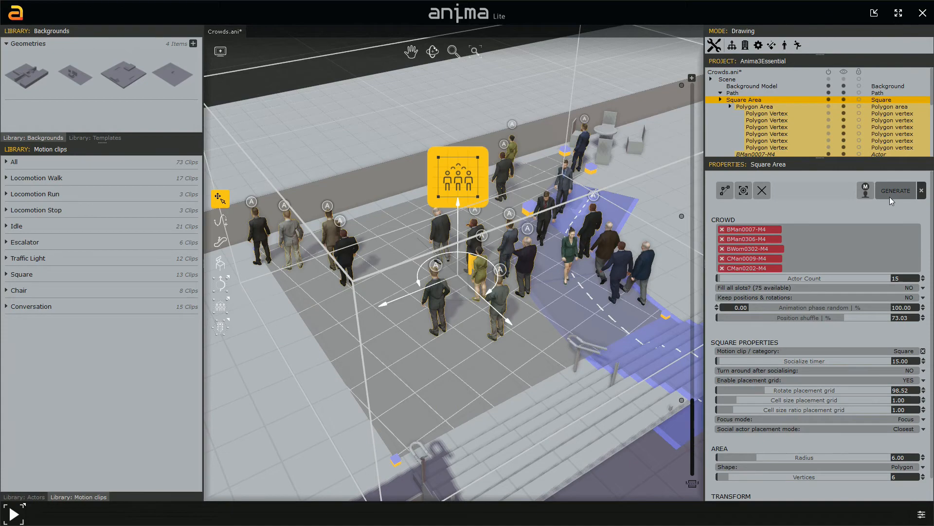
pyautogui.click(889, 193)
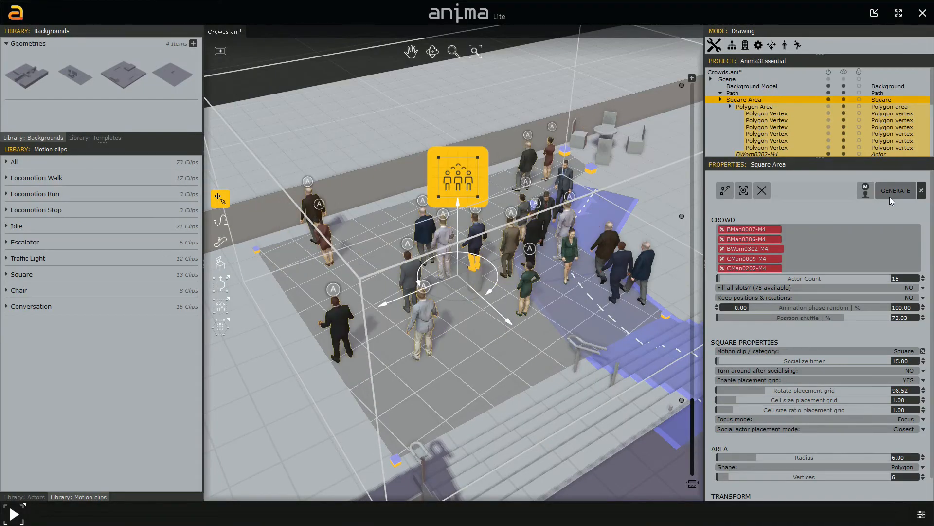
pyautogui.click(890, 197)
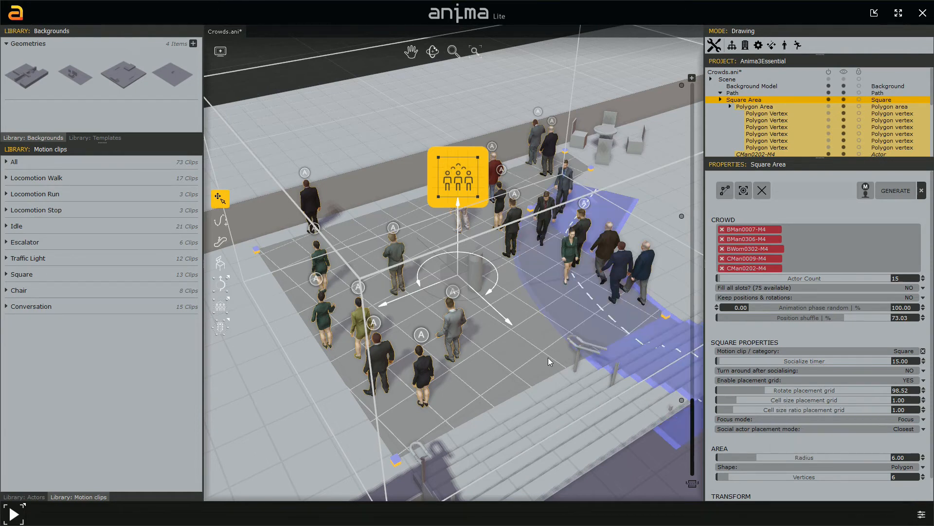
pyautogui.scroll(2, 548, 357)
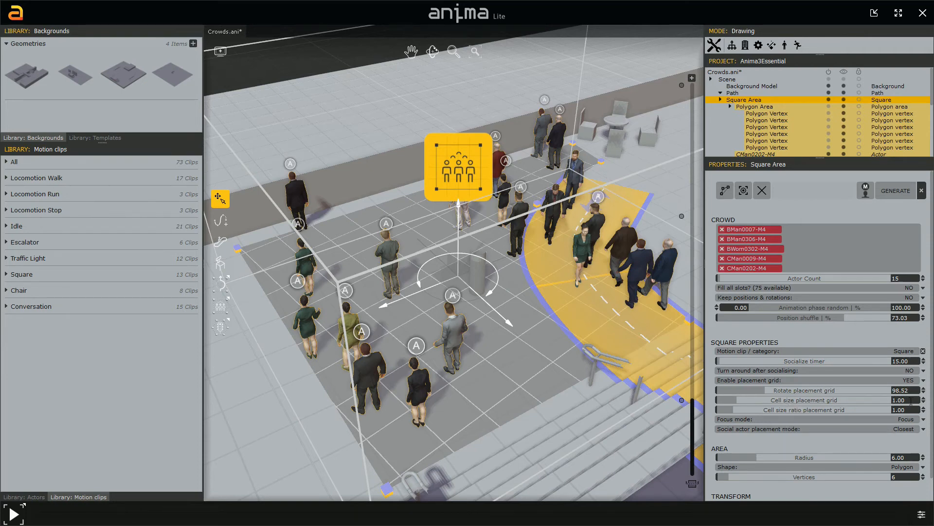
# Step: Try placement grid cell sizes of 2 and 0.5 for the square area, and set the cell size back to 1
pyautogui.doubleClick(880, 401)
pyautogui.write('2')
pyautogui.press('Return')
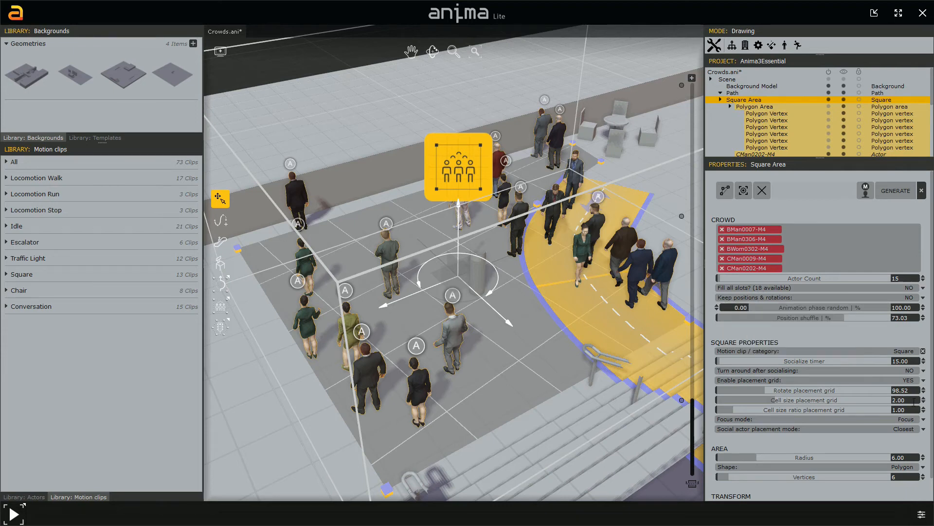
pyautogui.write('.5')
pyautogui.press('Return')
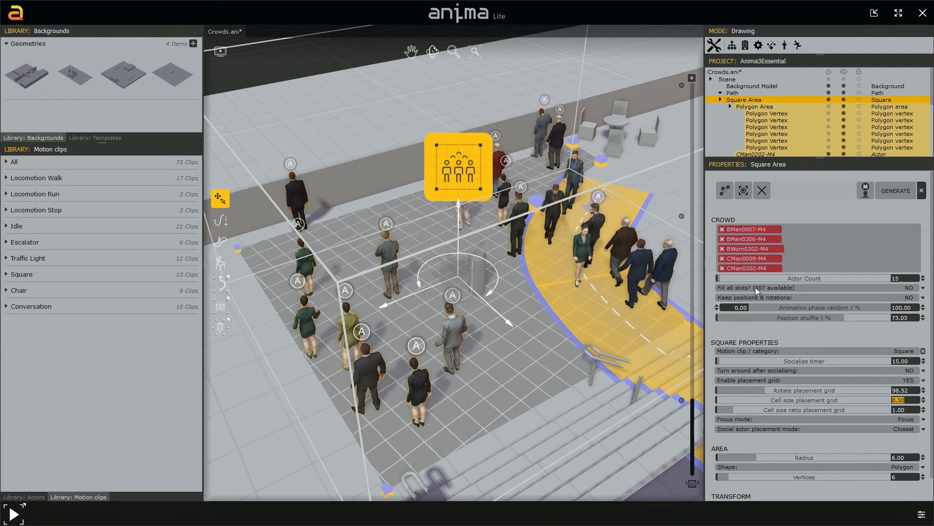
pyautogui.moveTo(756, 287)
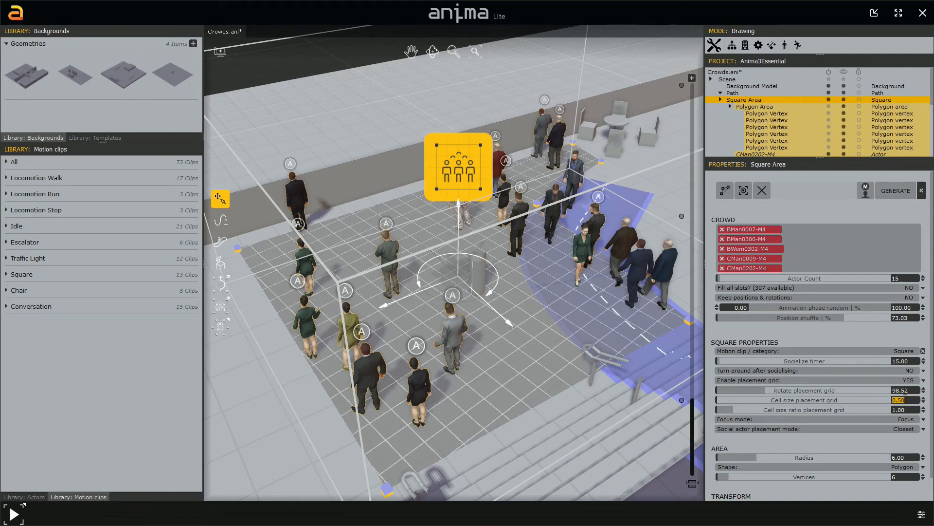
pyautogui.write('1')
pyautogui.press('Return')
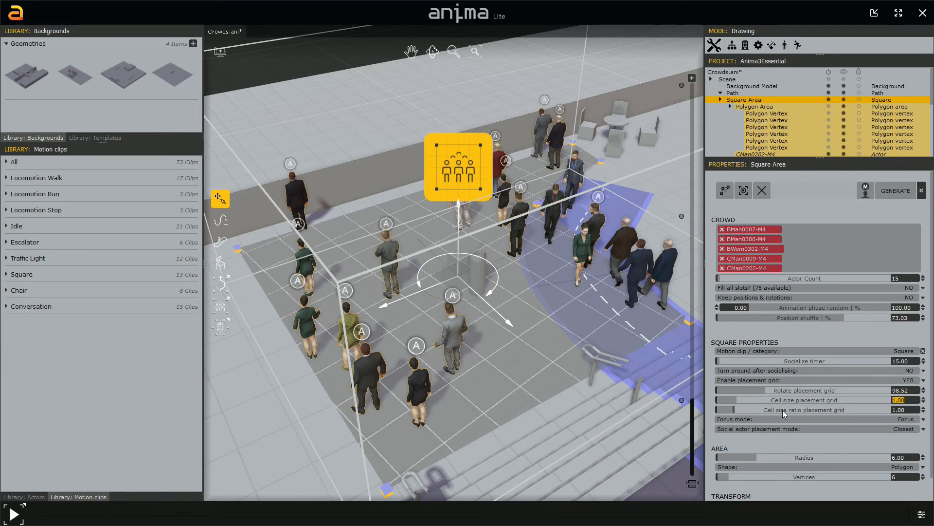
# Step: Try placement grid cell size ratios of 2 and 0.75, and set the ratio back to 1
pyautogui.moveTo(802, 413)
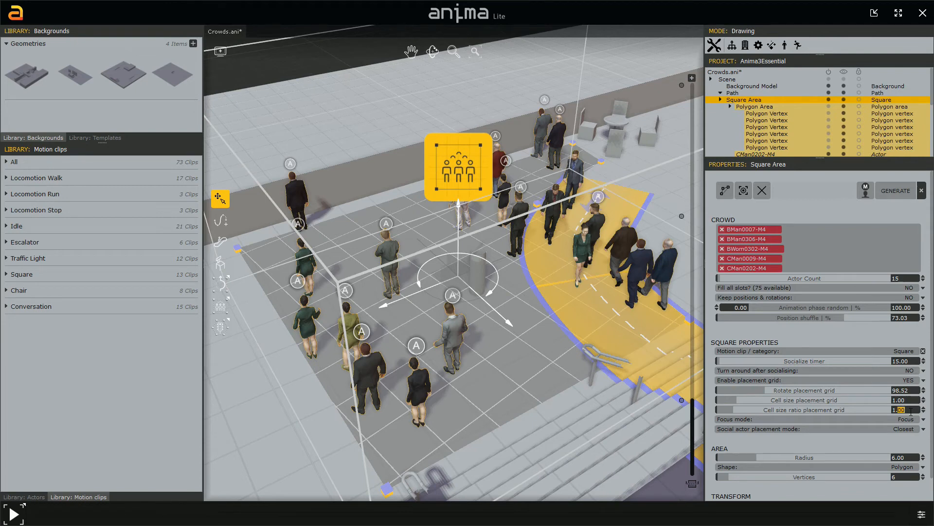
pyautogui.write('2')
pyautogui.press('Return')
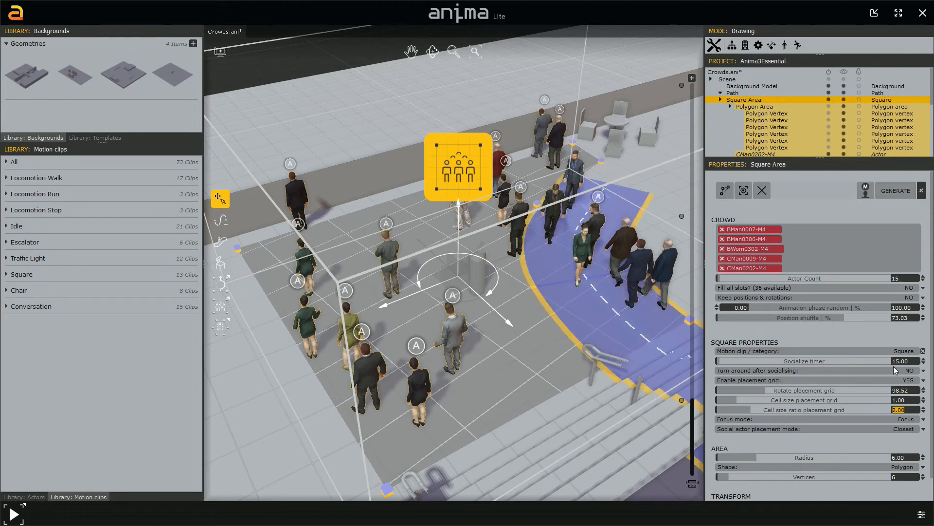
pyautogui.doubleClick(904, 408)
pyautogui.write('.75')
pyautogui.press('Return')
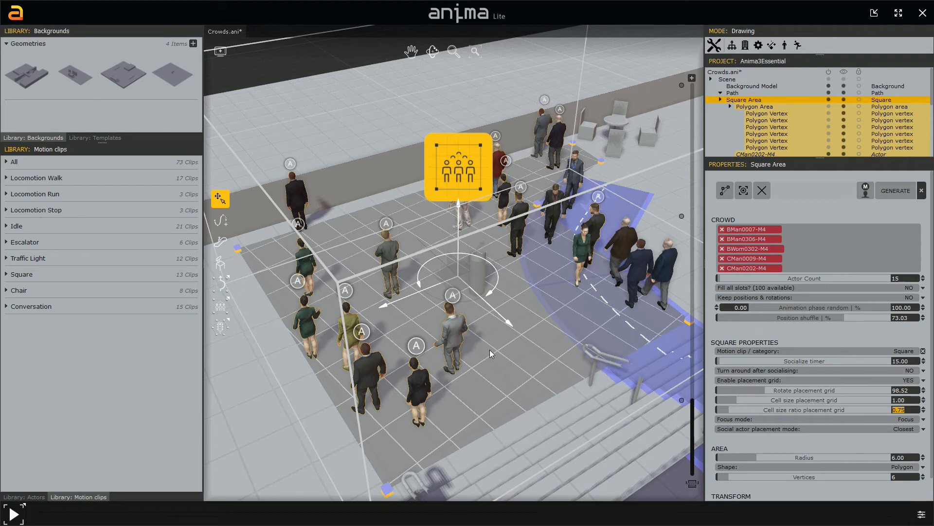
pyautogui.write('1')
pyautogui.press('Return')
# Step: Try the Grid and Random focus modes on the square area's crowd, and return the focus mode to Focus
pyautogui.moveTo(523, 323); pyautogui.dragTo(515, 301, button='middle')
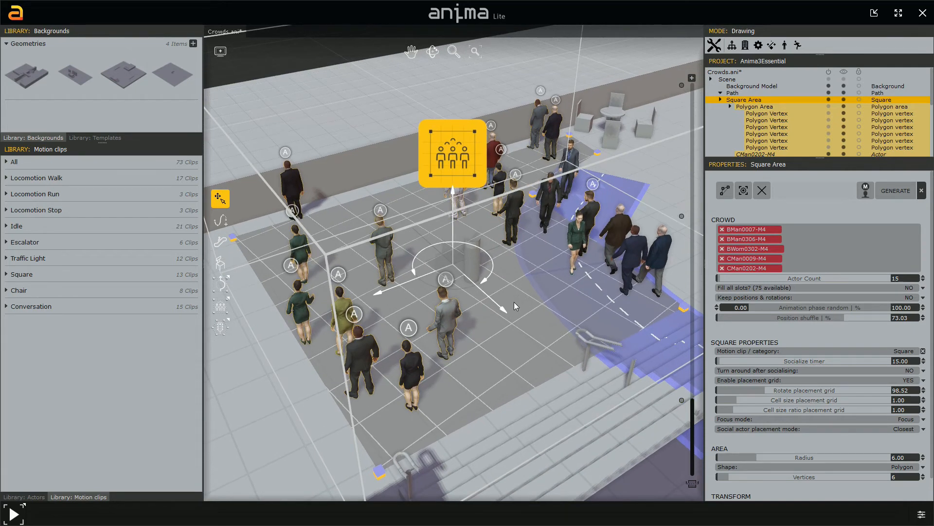
pyautogui.moveTo(517, 312); pyautogui.dragTo(535, 313, button='middle')
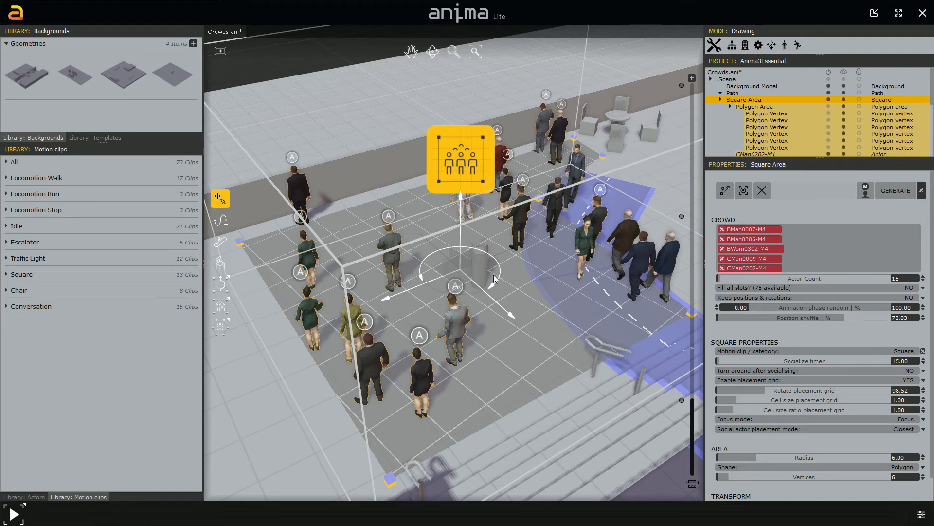
pyautogui.click(924, 420)
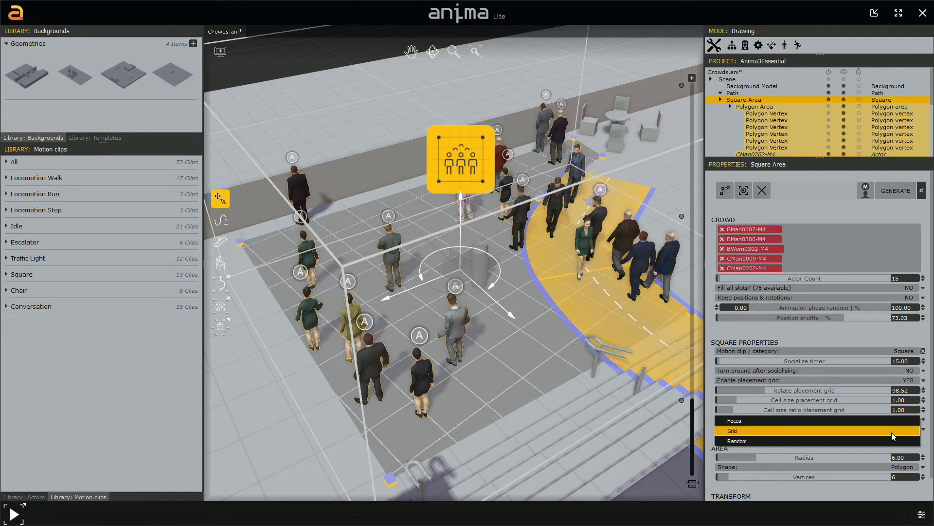
pyautogui.click(894, 431)
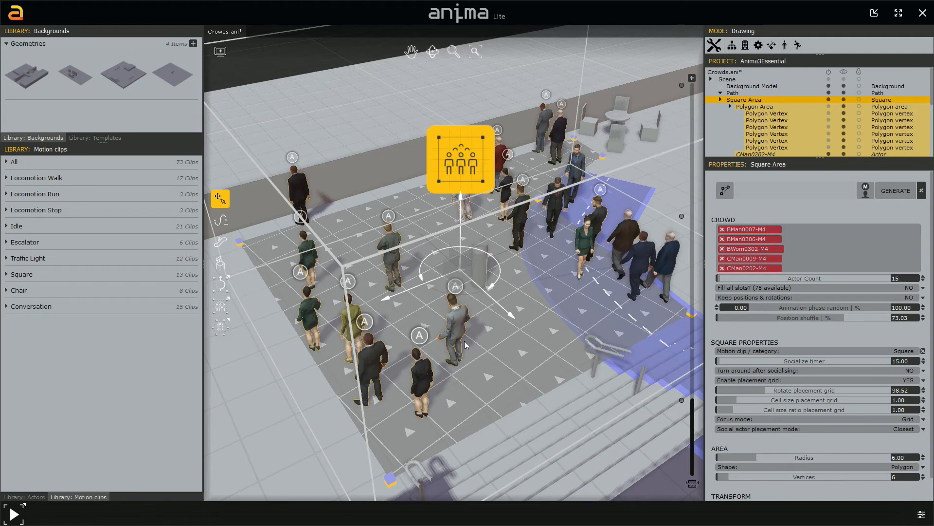
pyautogui.click(923, 419)
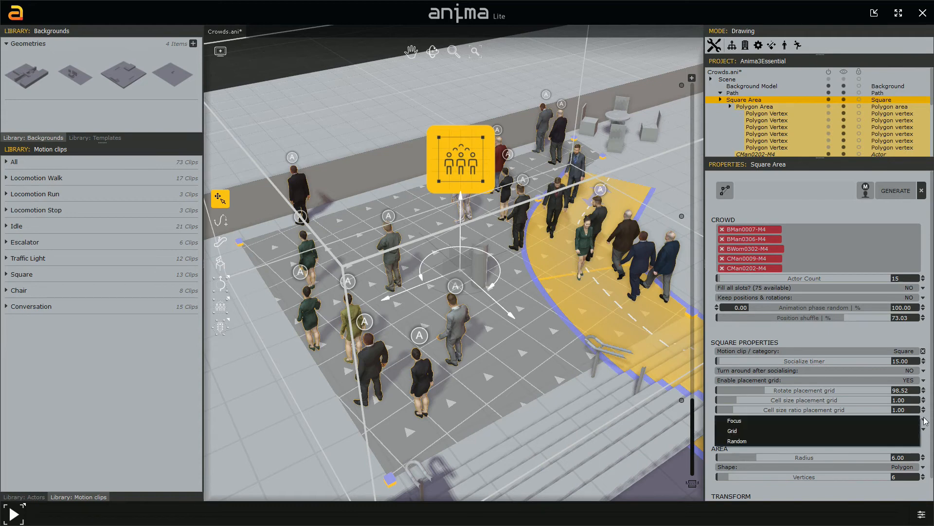
pyautogui.click(864, 440)
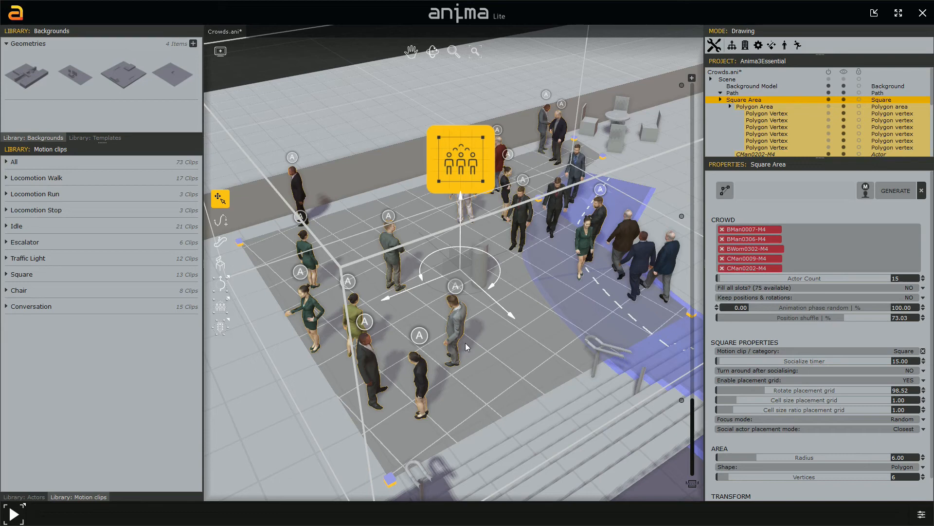
pyautogui.click(308, 322)
pyautogui.click(924, 420)
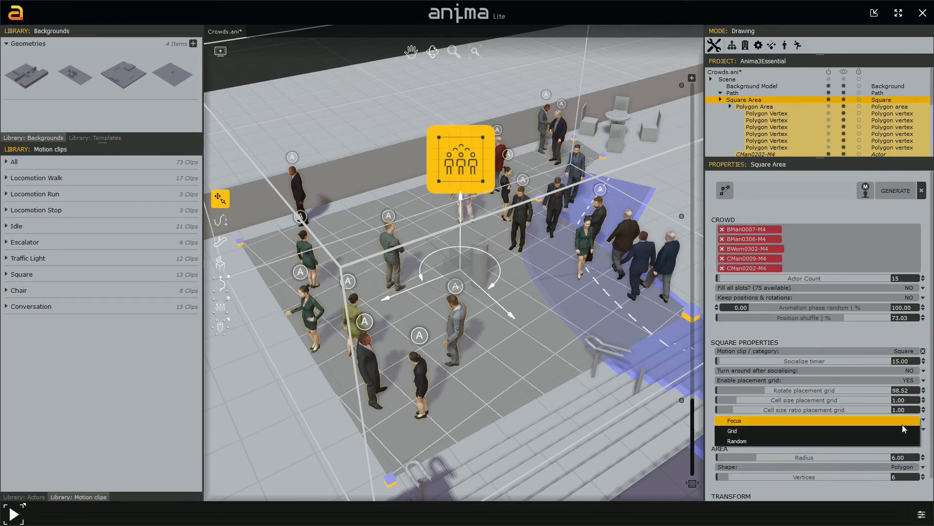
pyautogui.click(904, 422)
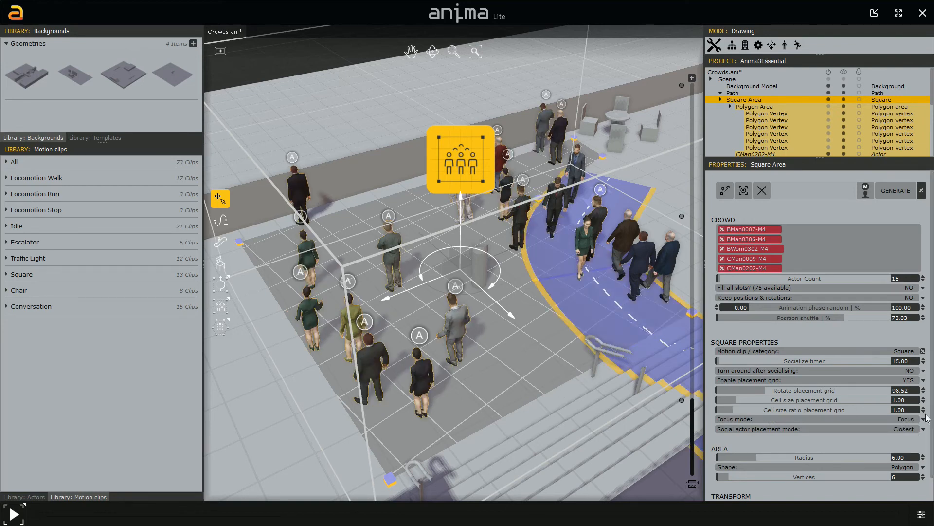
# Step: Switch the square area's focus mode to Grid once more and back to Focus to compare the available reference point options
pyautogui.moveTo(910, 424)
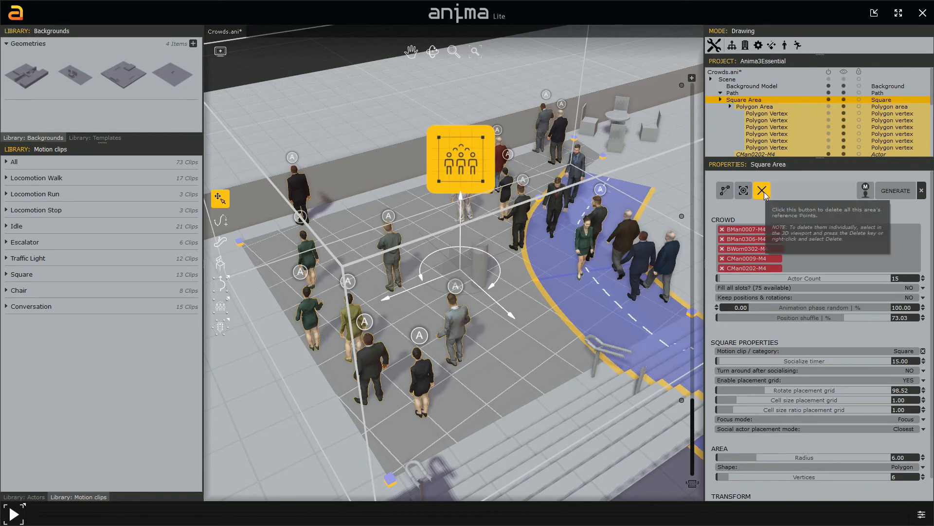
pyautogui.click(901, 419)
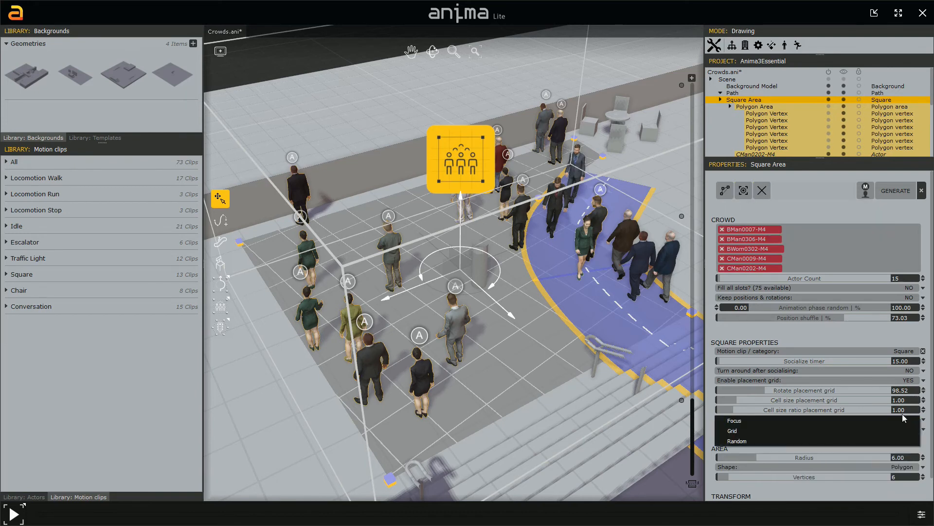
pyautogui.click(882, 427)
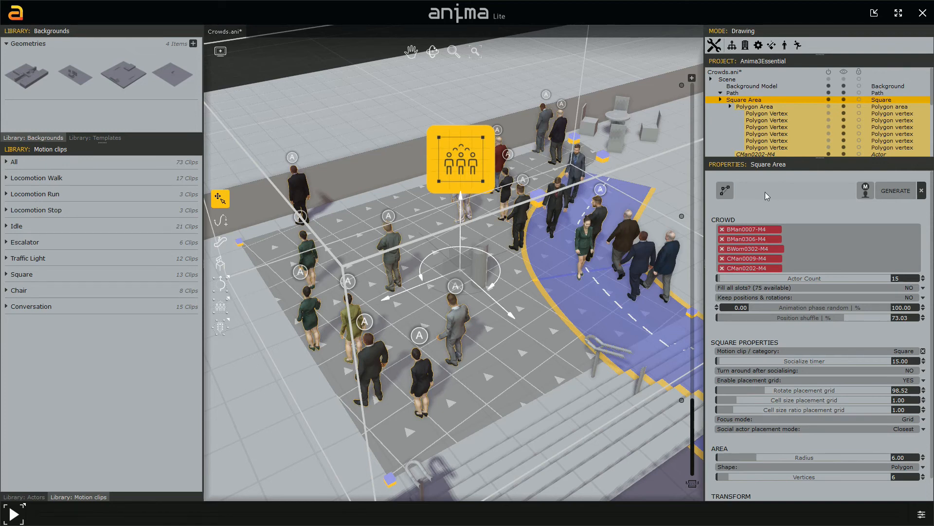
pyautogui.click(923, 419)
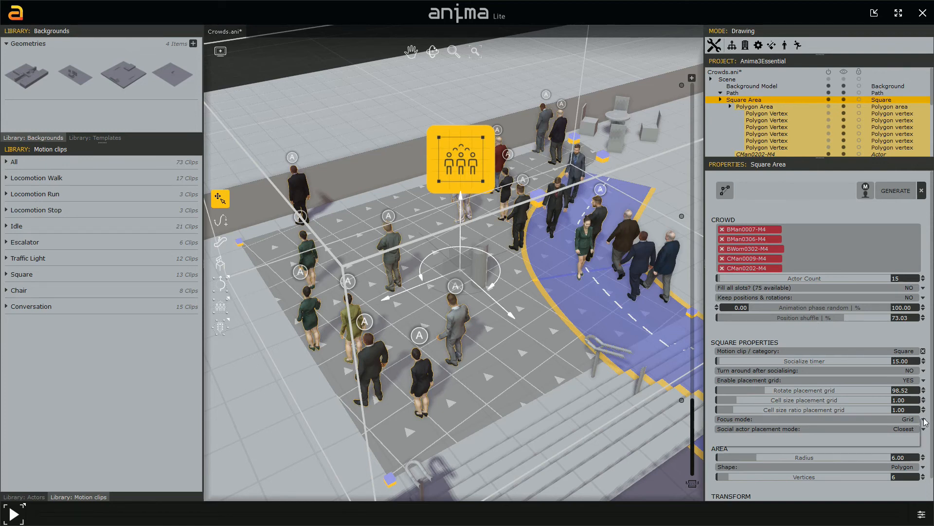
pyautogui.click(891, 420)
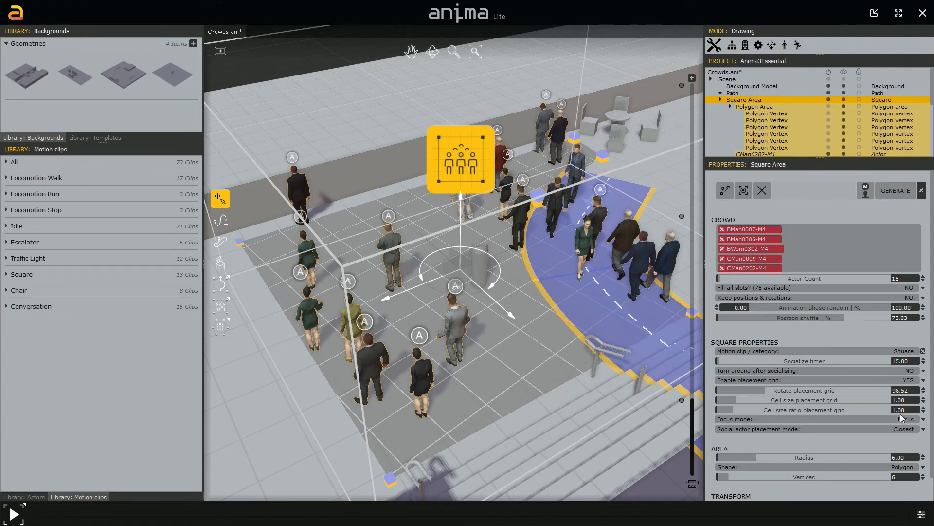
# Step: Add three reference points around the square area and move the one outside its near corner to X 5.11, Z -6.22
pyautogui.click(744, 191)
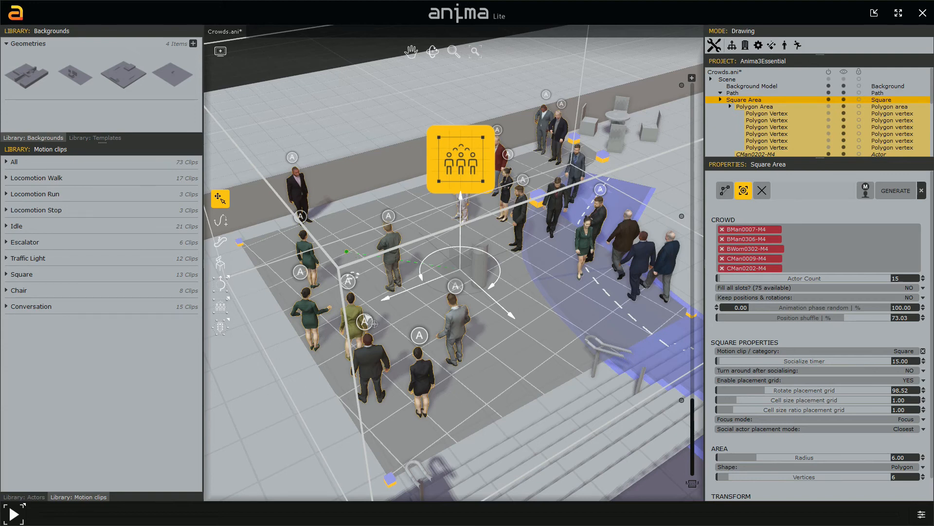
pyautogui.click(336, 453)
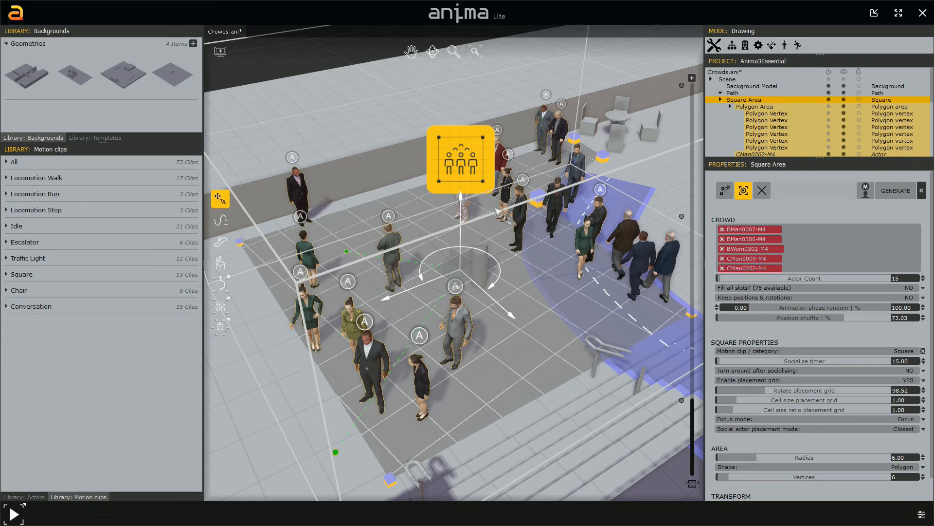
pyautogui.click(488, 198)
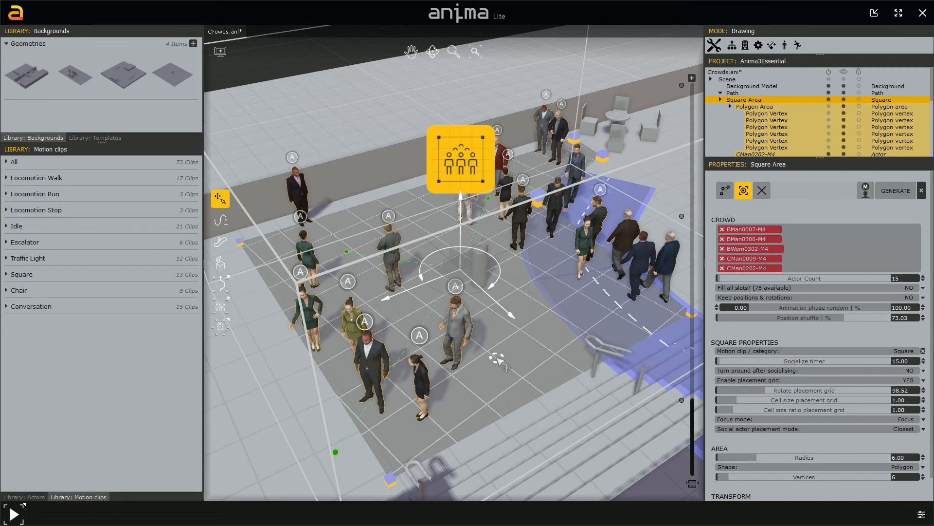
pyautogui.press('Escape')
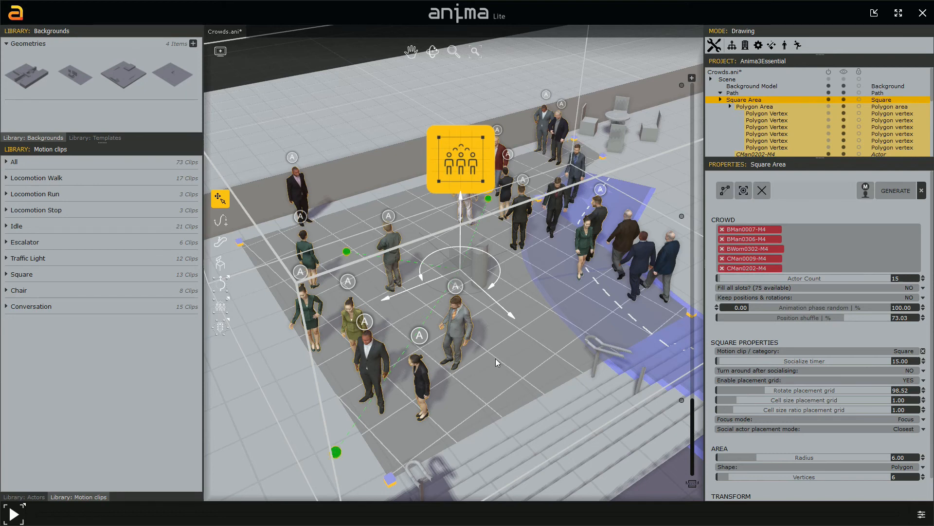
pyautogui.click(342, 454)
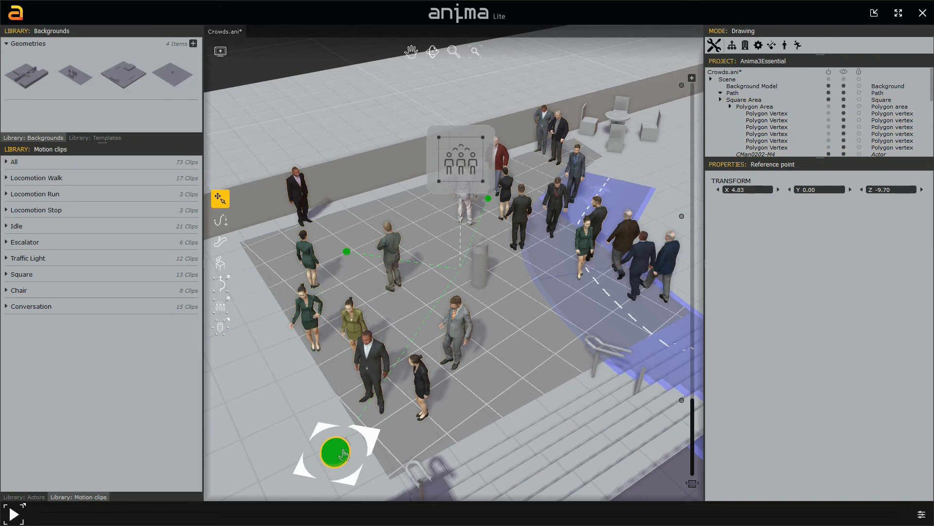
pyautogui.moveTo(343, 453); pyautogui.dragTo(486, 362)
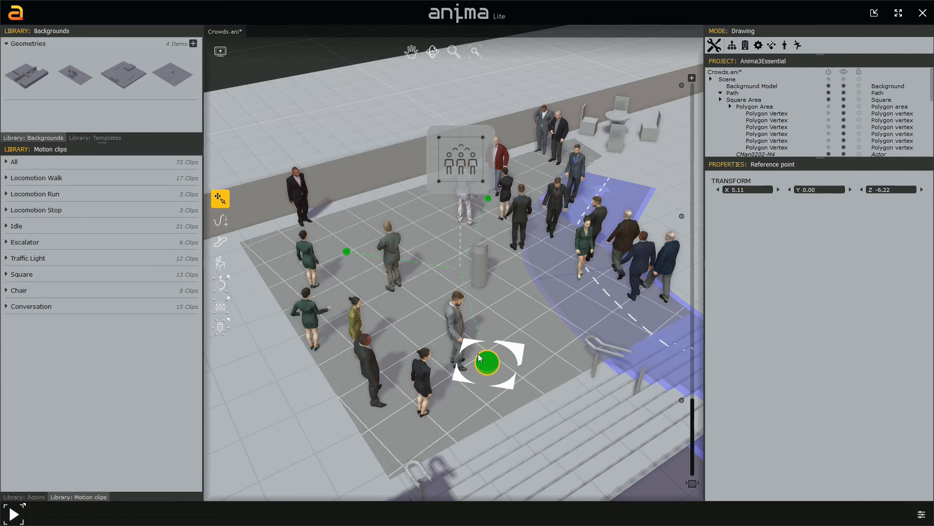
# Step: Disable the square area's placement grid and regenerate the crowd in clusters around the reference points
pyautogui.click(484, 203)
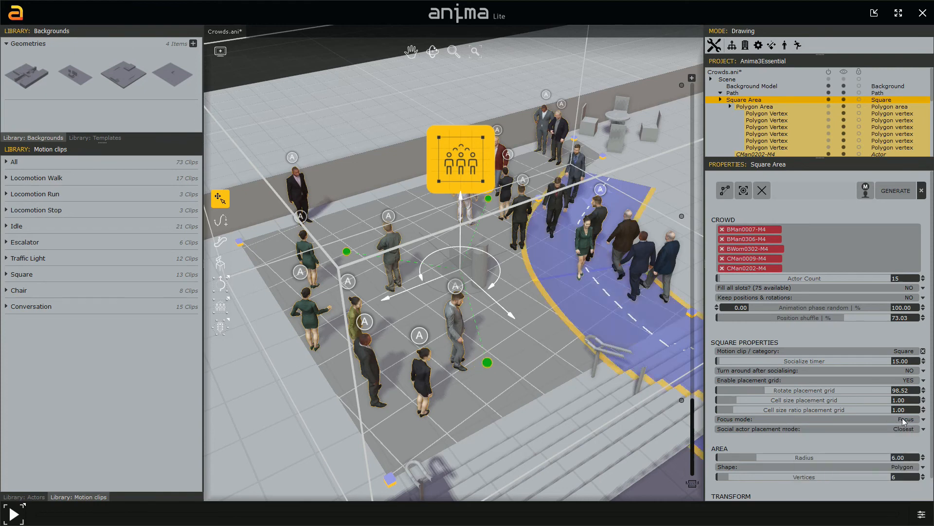
pyautogui.moveTo(905, 423)
pyautogui.click(923, 381)
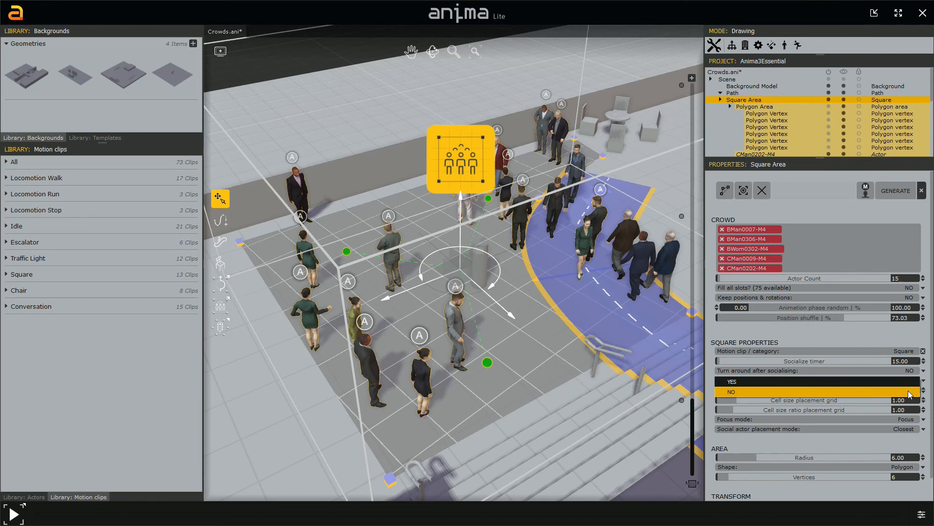
pyautogui.click(909, 392)
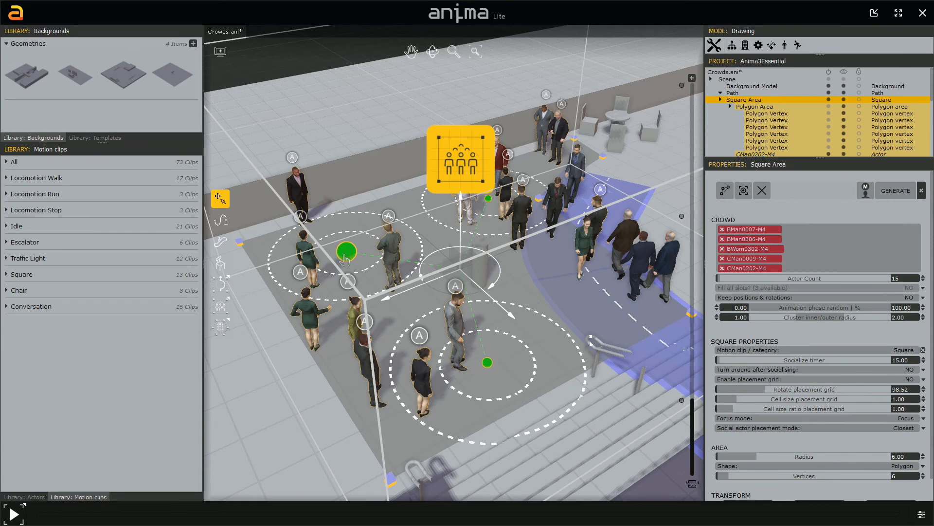
pyautogui.click(893, 191)
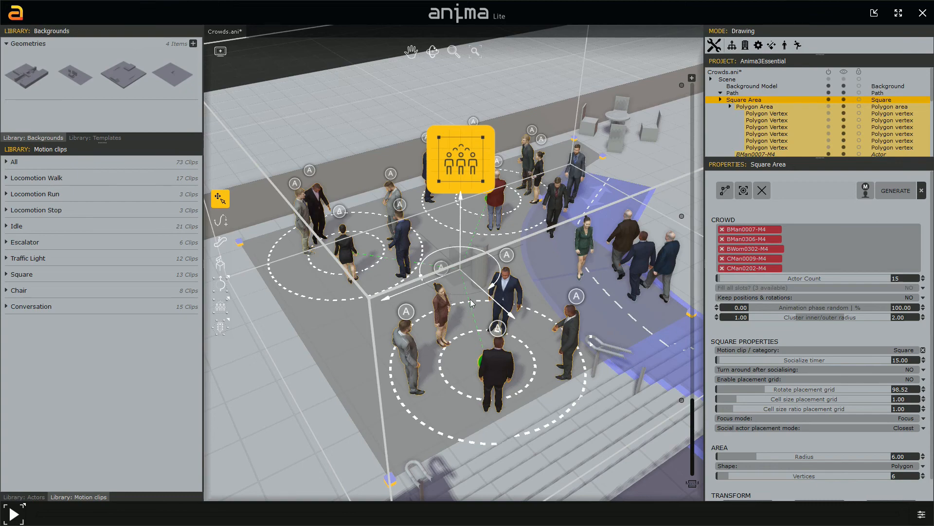
# Step: Move the reference point nearest the stairs to X 5.56, Z -6.62 and regenerate the square area's crowd
pyautogui.moveTo(456, 300); pyautogui.dragTo(538, 333, button='middle')
pyautogui.click(535, 328)
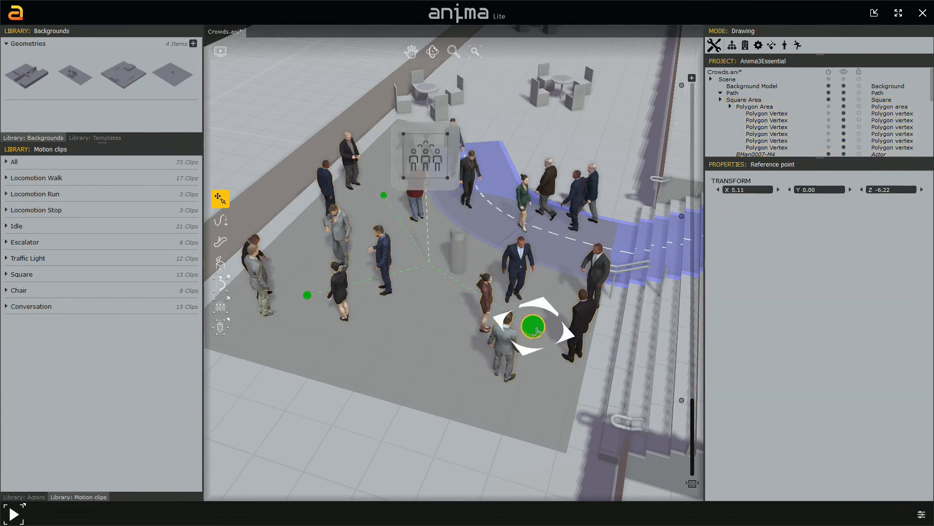
pyautogui.moveTo(535, 328); pyautogui.dragTo(509, 333)
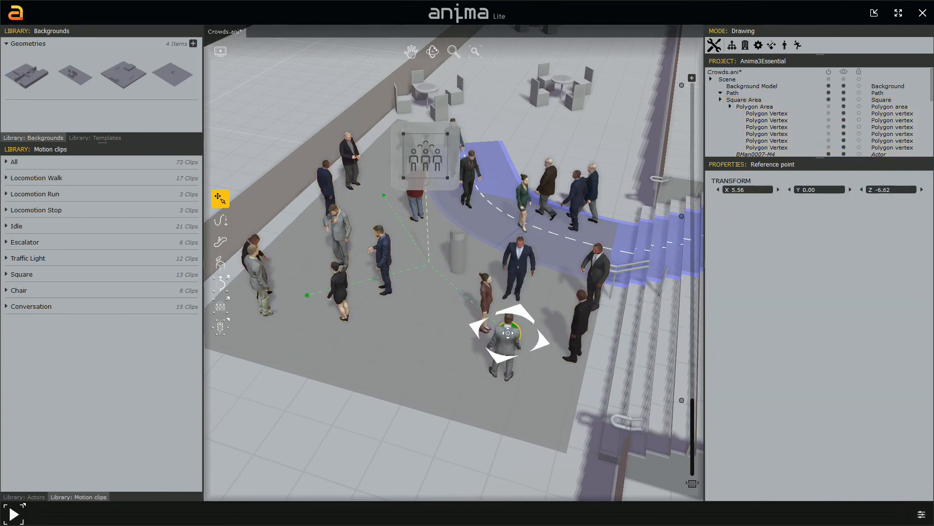
pyautogui.moveTo(425, 310); pyautogui.dragTo(437, 343, button='middle')
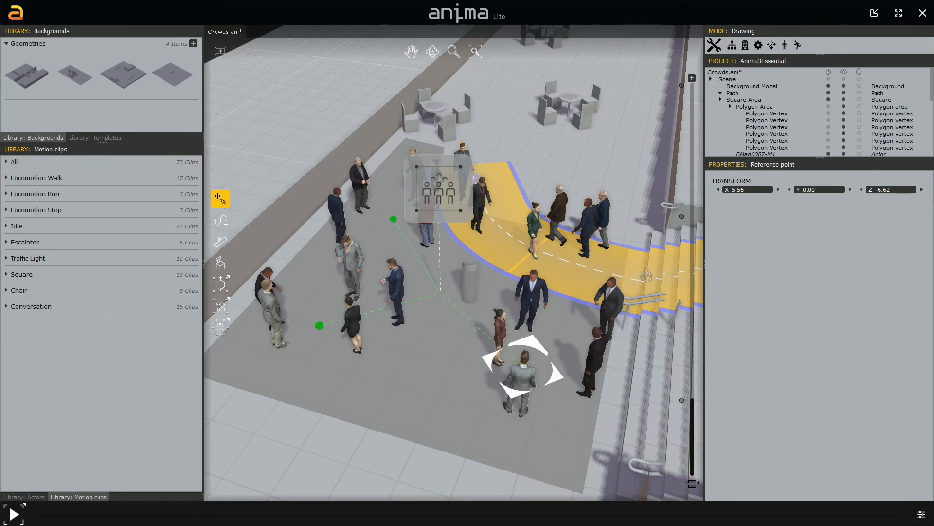
pyautogui.click(745, 100)
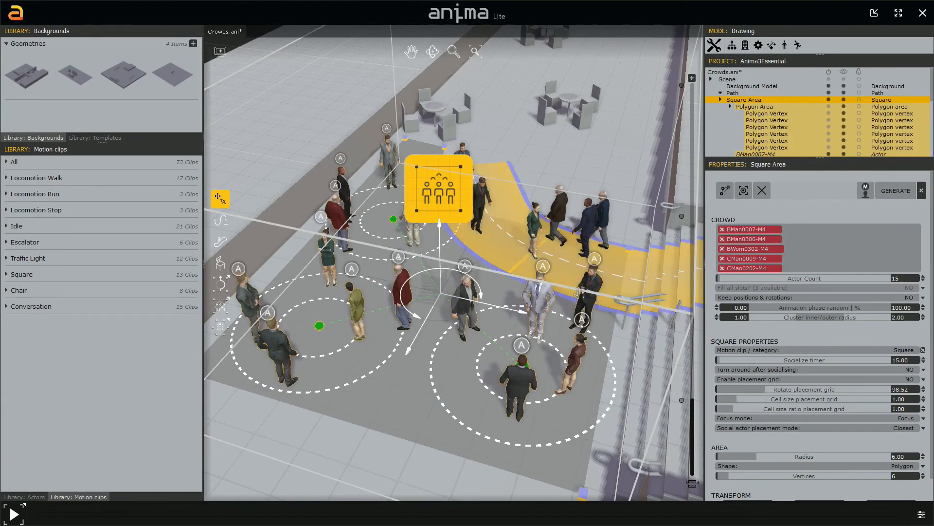
pyautogui.moveTo(579, 293); pyautogui.dragTo(617, 367, button='middle')
# Step: Set the square area's actor count to 25 and regenerate its crowd
pyautogui.moveTo(900, 279); pyautogui.dragTo(870, 273)
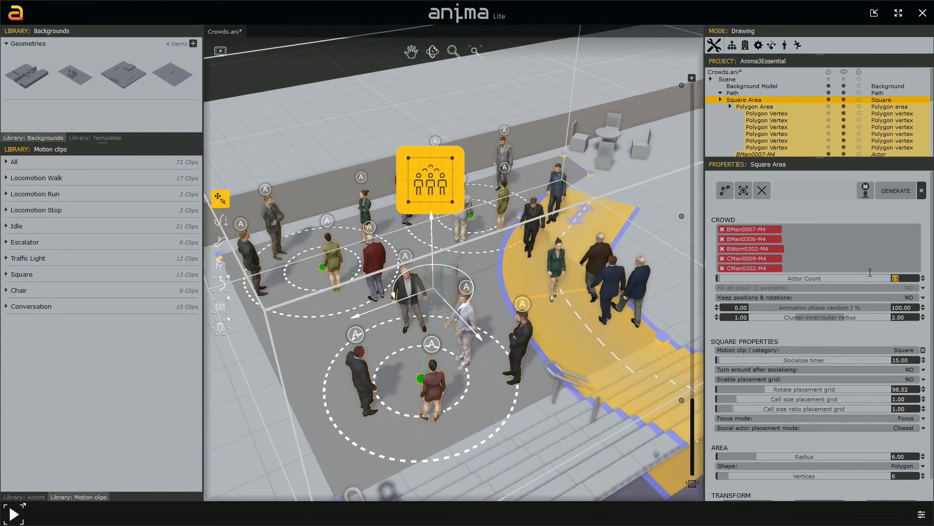
pyautogui.write('25')
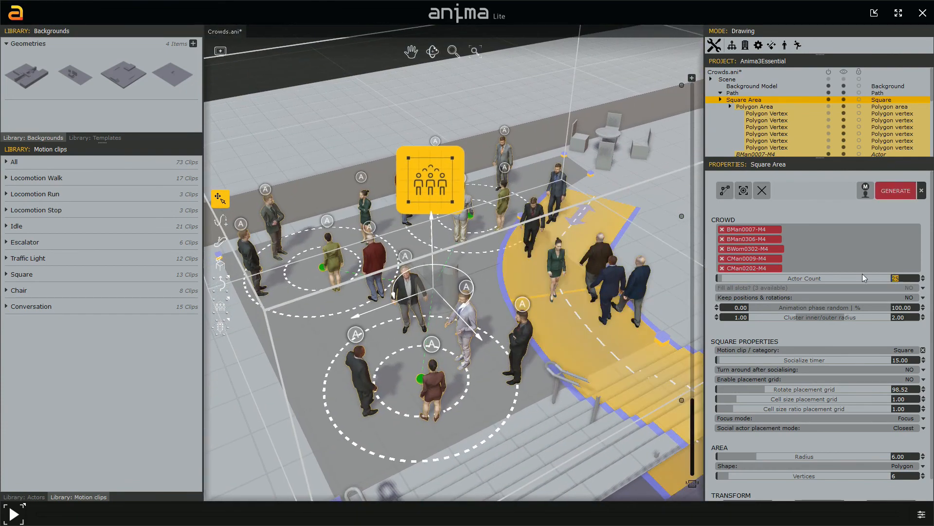
pyautogui.click(894, 195)
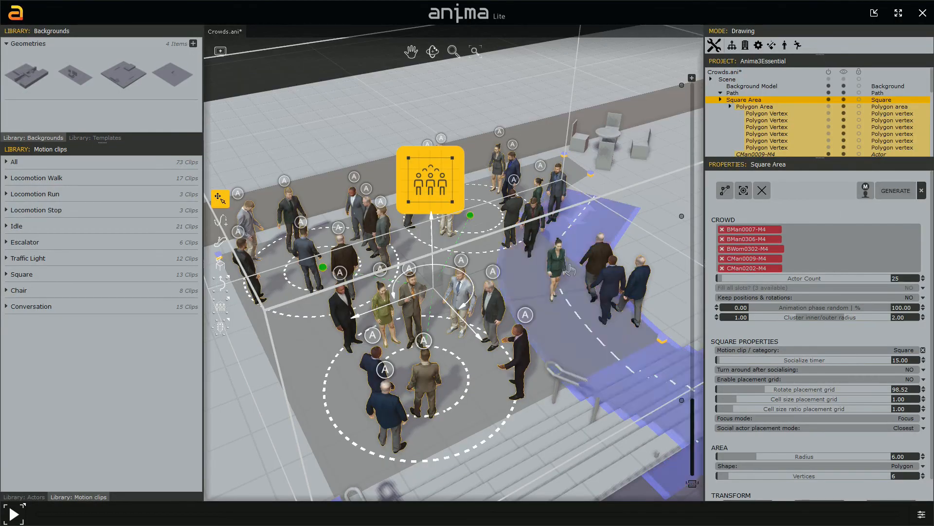
# Step: Delete the two square-area actors standing beside the path's edge and the grey-suited one near the front cluster, and save the scene
pyautogui.click(514, 218)
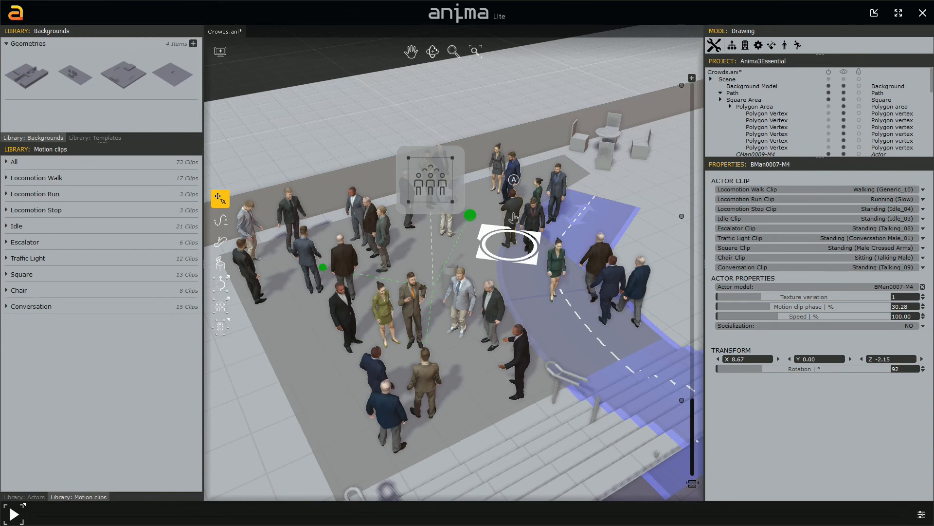
pyautogui.click(501, 257)
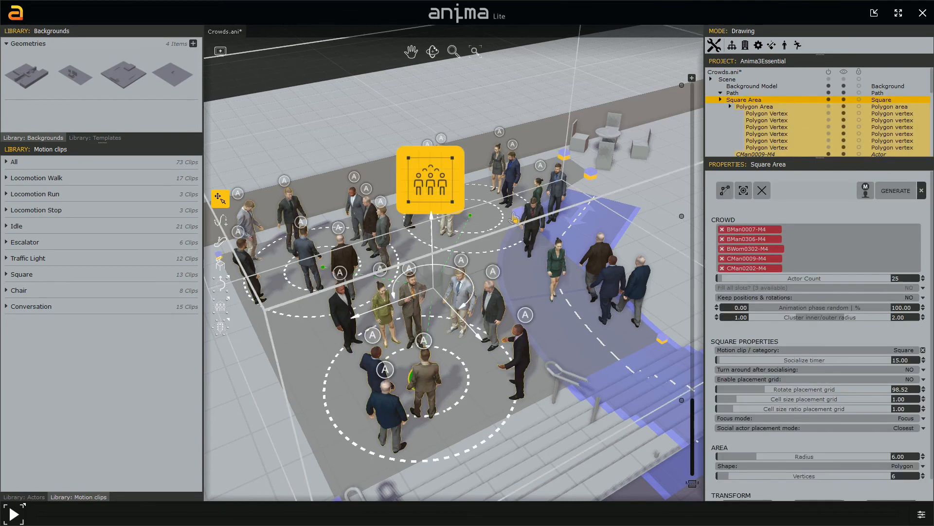
pyautogui.moveTo(501, 258); pyautogui.dragTo(492, 285, button='middle')
pyautogui.click(529, 222)
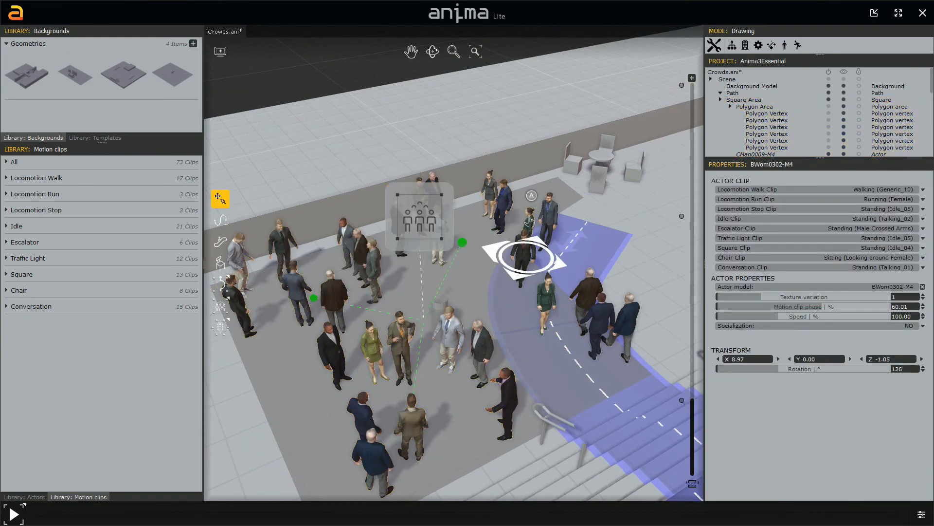
pyautogui.press('Delete')
pyautogui.moveTo(543, 293); pyautogui.dragTo(546, 250, button='middle')
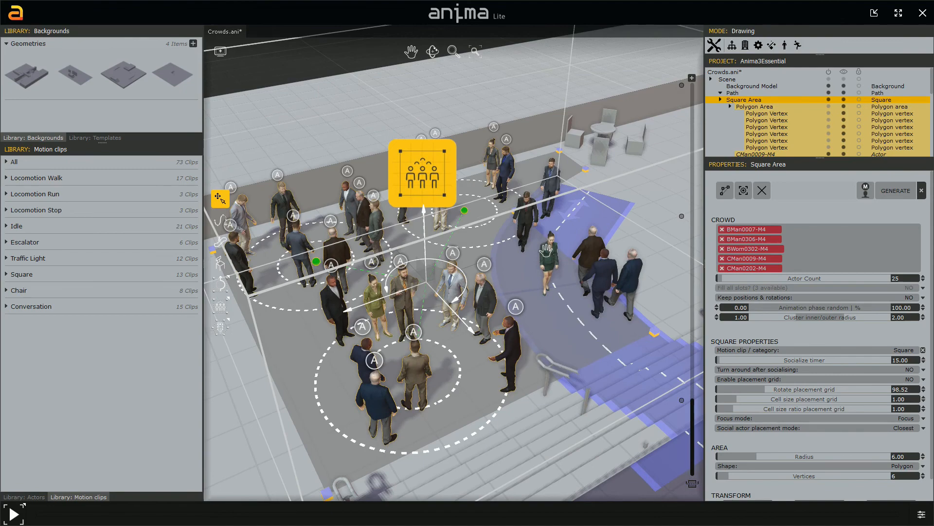
pyautogui.click(485, 306)
pyautogui.press('Delete')
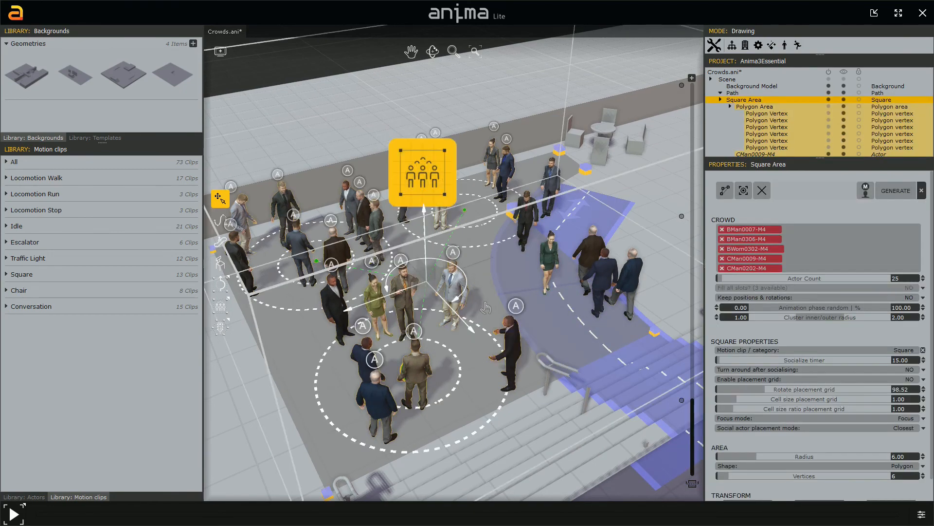
pyautogui.moveTo(485, 307); pyautogui.dragTo(505, 289, button='middle')
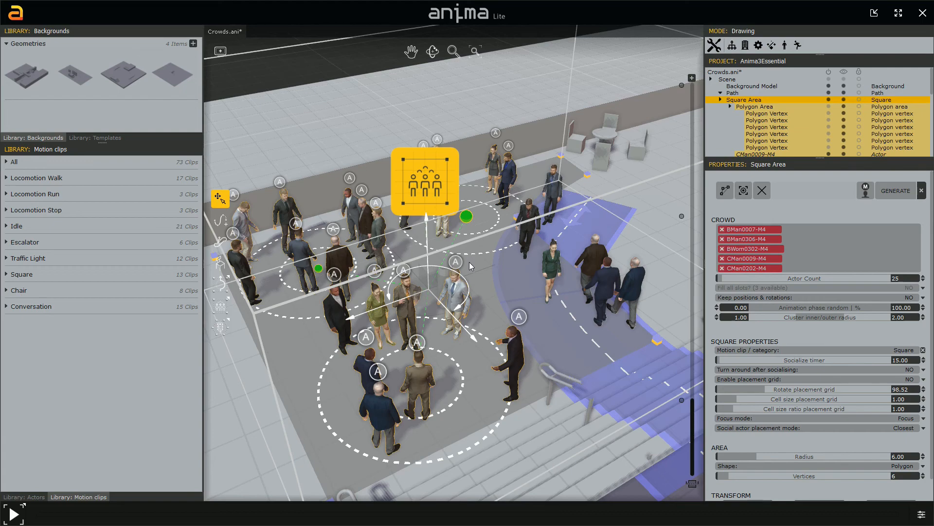
pyautogui.hotkey('ctrl', 's')
pyautogui.moveTo(486, 275); pyautogui.dragTo(508, 247, button='middle')
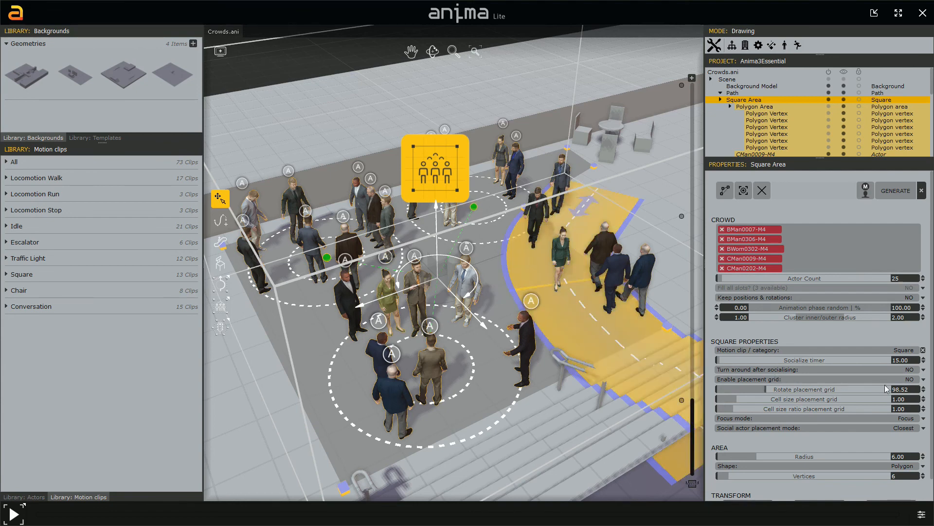
# Step: Enable the square area's placement grid, regenerate the crowd, and delete the actor standing on the path near the stairs
pyautogui.click(913, 379)
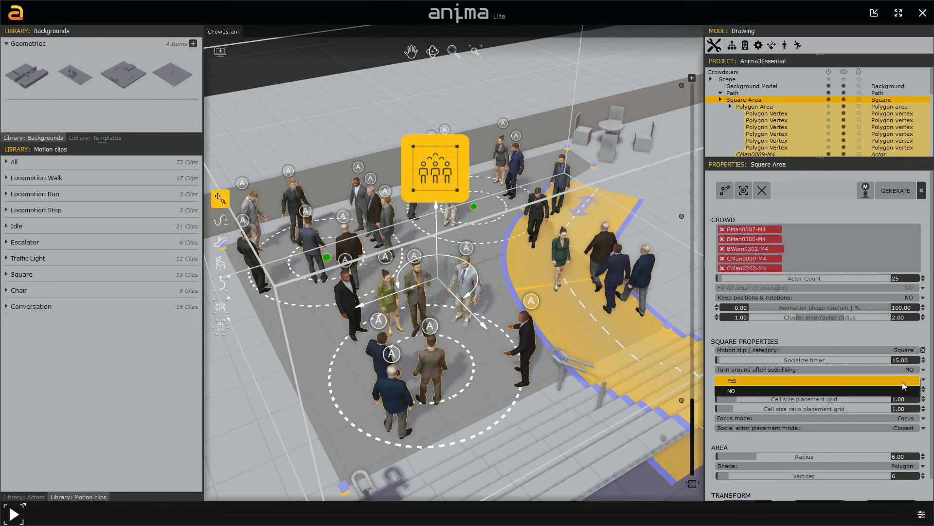
pyautogui.click(902, 381)
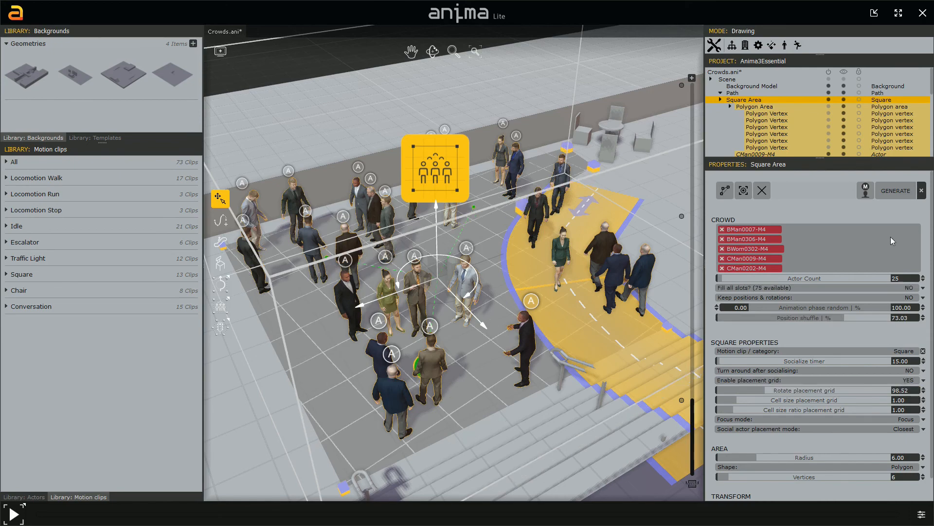
pyautogui.click(895, 192)
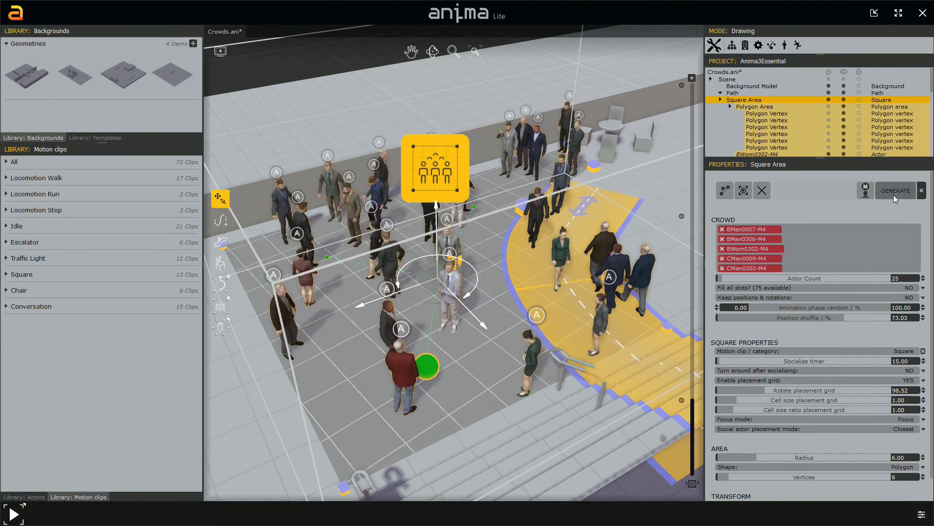
pyautogui.click(601, 324)
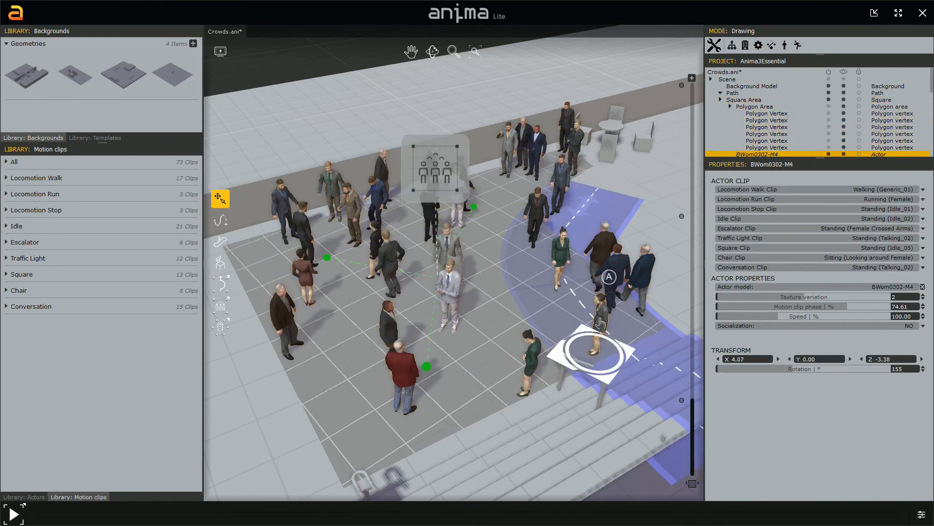
pyautogui.click(601, 323)
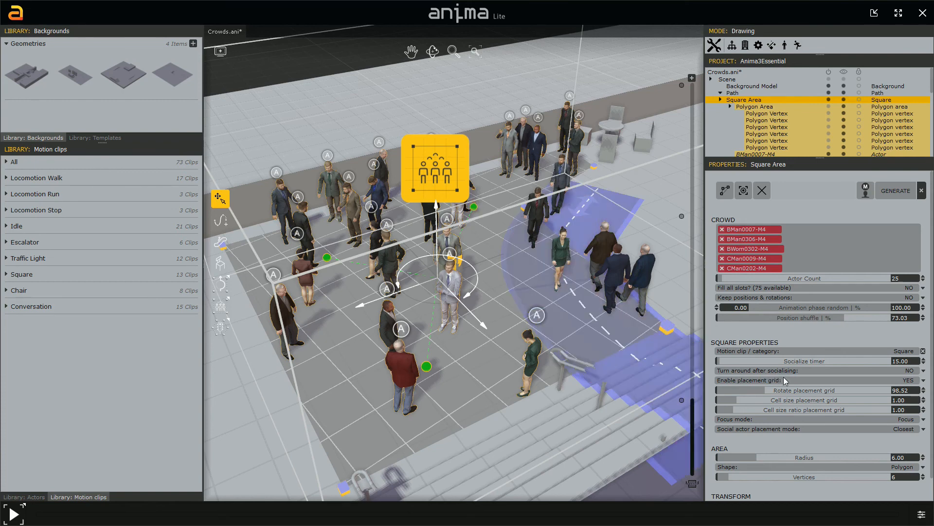
# Step: Play the crowd simulation to preview the square area's actors beside the path, and stop it
pyautogui.press('space')
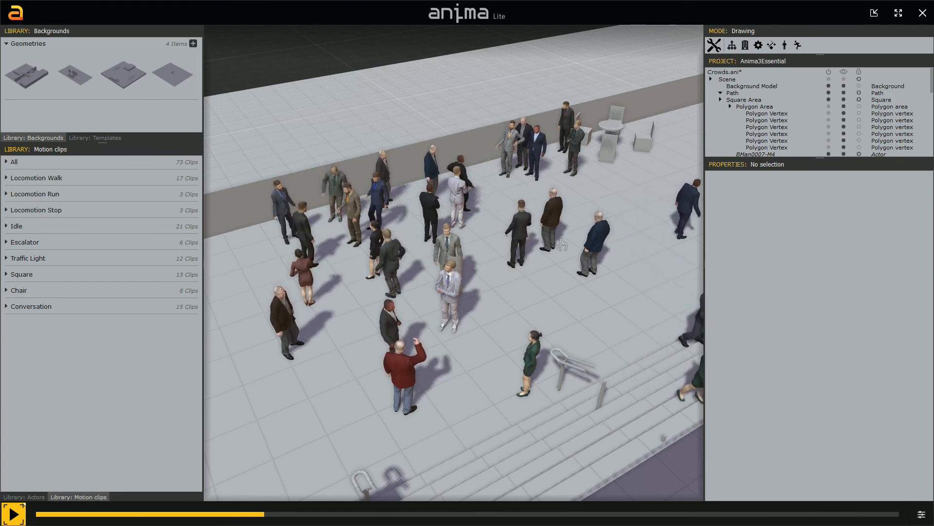
pyautogui.press('space')
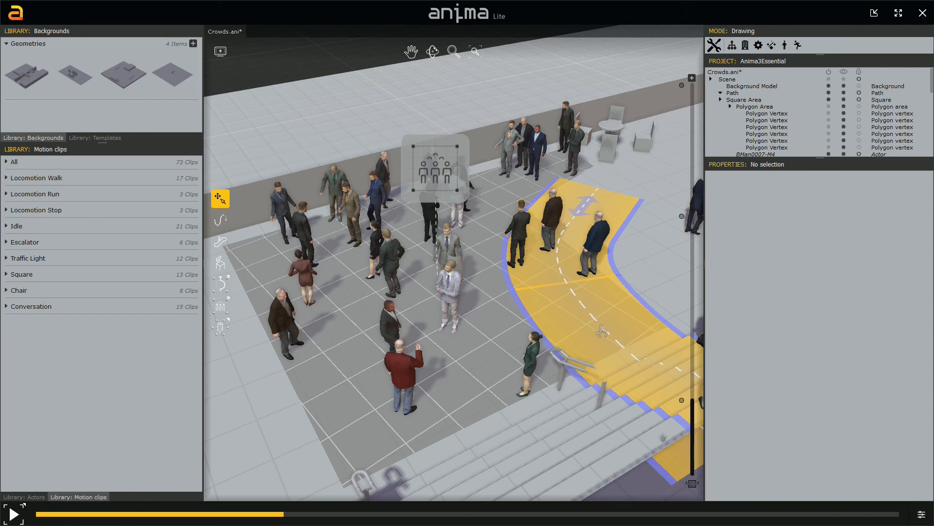
# Step: Disable the square area's placement grid and set its social actor placement mode to Furthest
pyautogui.click(435, 192)
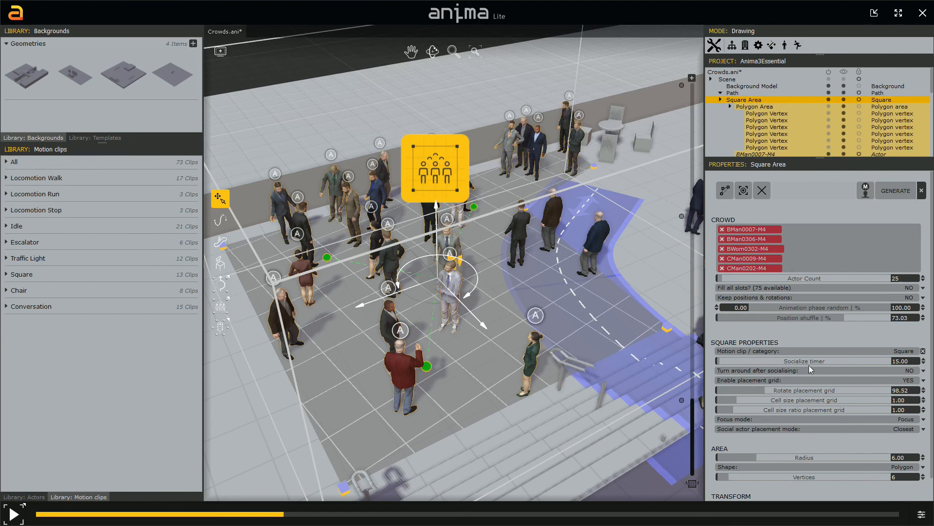
pyautogui.click(923, 381)
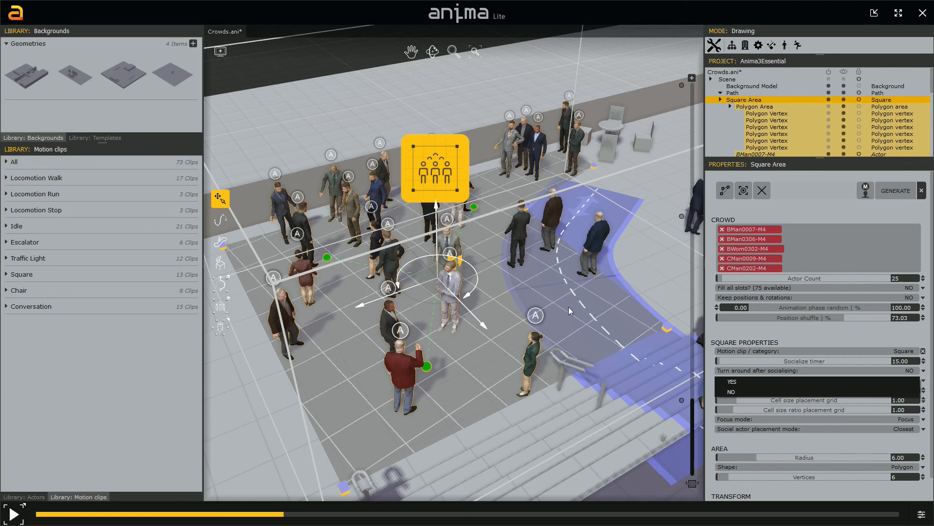
pyautogui.click(867, 390)
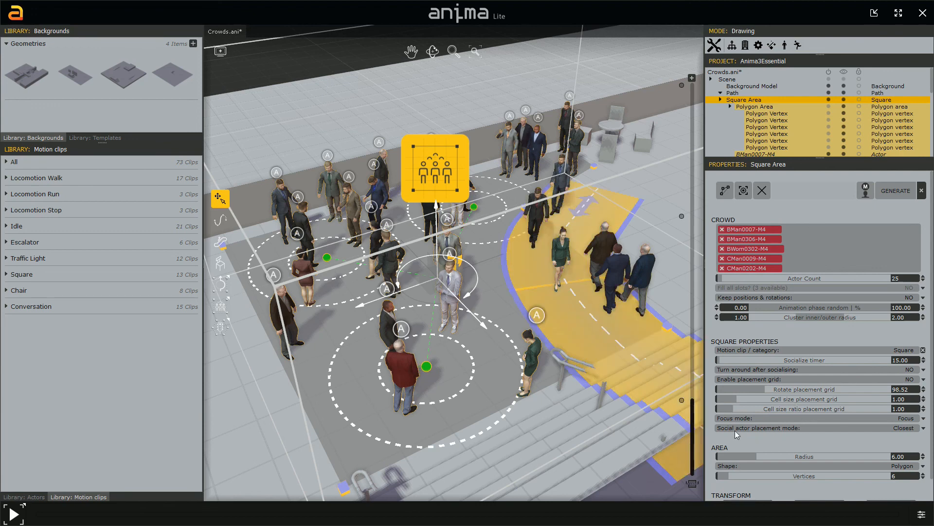
pyautogui.moveTo(794, 428)
pyautogui.moveTo(901, 428)
pyautogui.click(922, 429)
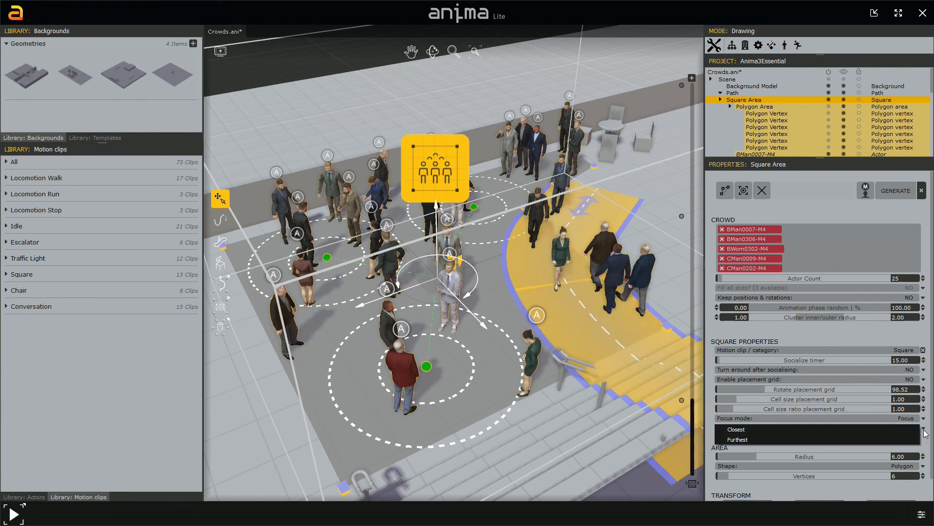
pyautogui.click(896, 438)
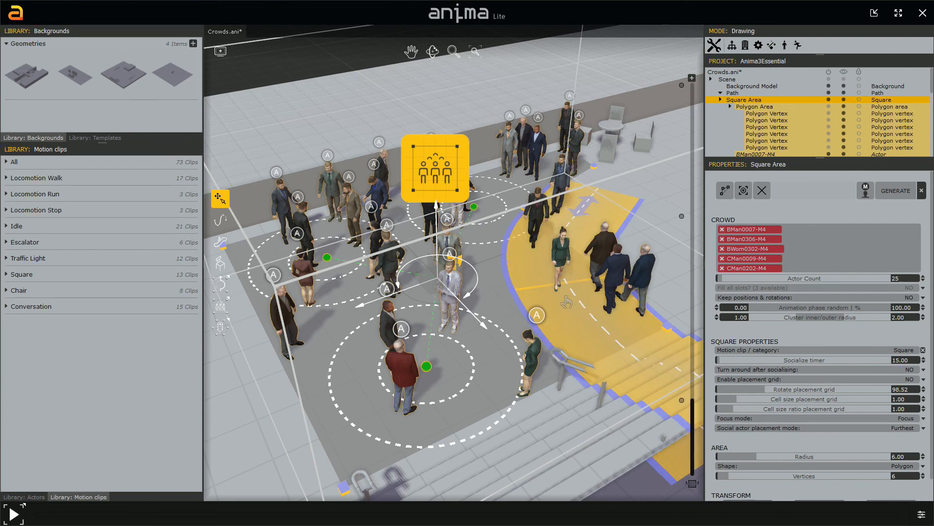
# Step: Examine the square area's actors and the cluster rings around its reference points from several angles and distances
pyautogui.scroll(-1, 518, 281)
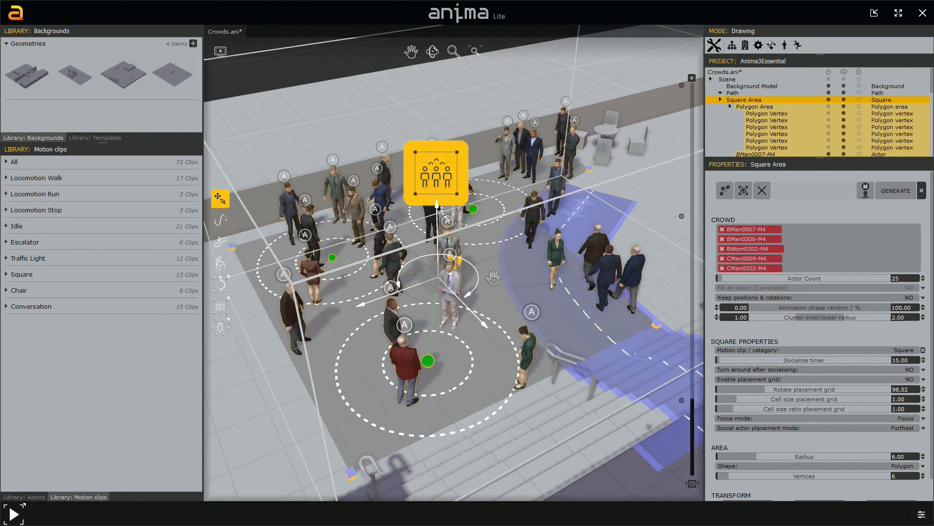
pyautogui.moveTo(508, 273); pyautogui.dragTo(523, 270, button='middle')
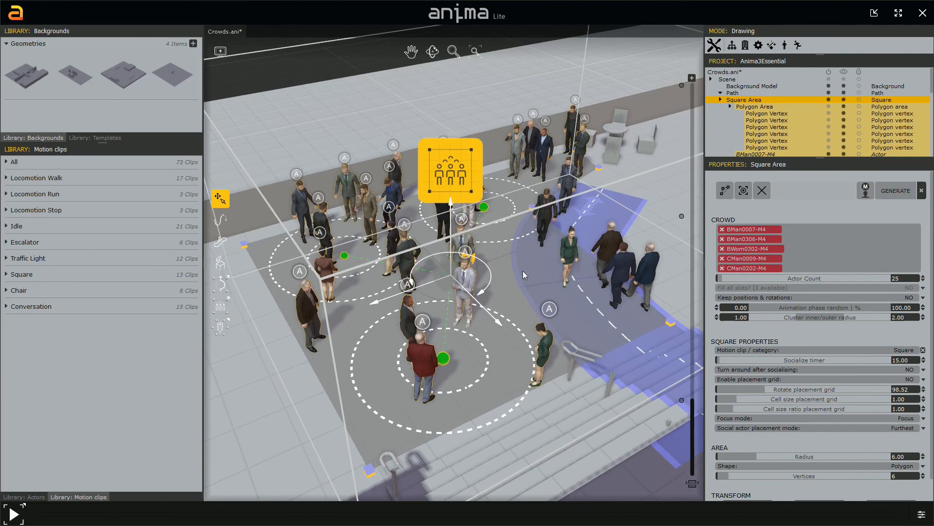
pyautogui.scroll(-2, 538, 282)
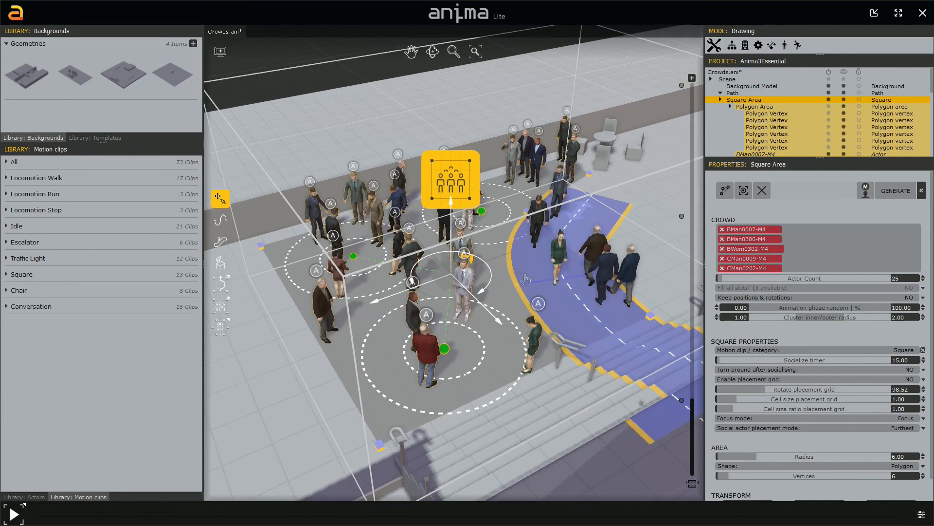
pyautogui.moveTo(539, 282); pyautogui.dragTo(517, 282, button='middle')
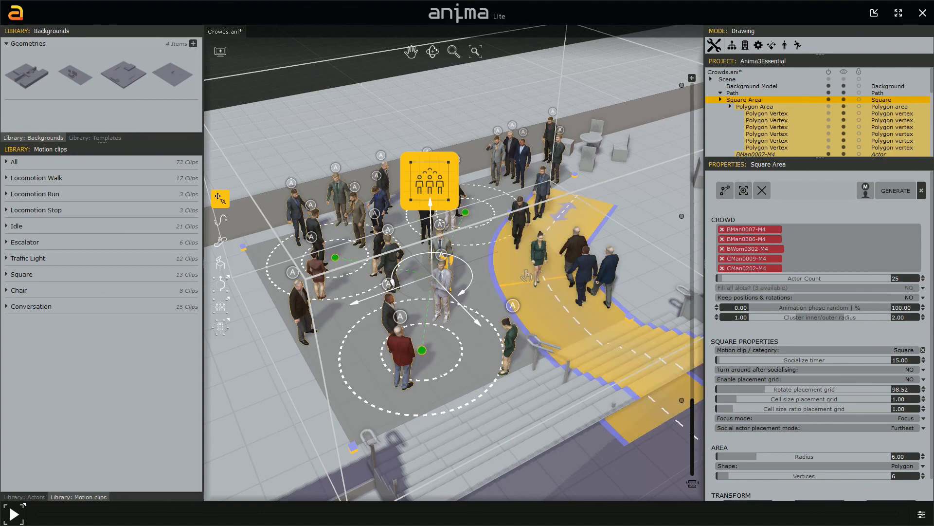
pyautogui.moveTo(532, 280); pyautogui.dragTo(562, 305, button='middle')
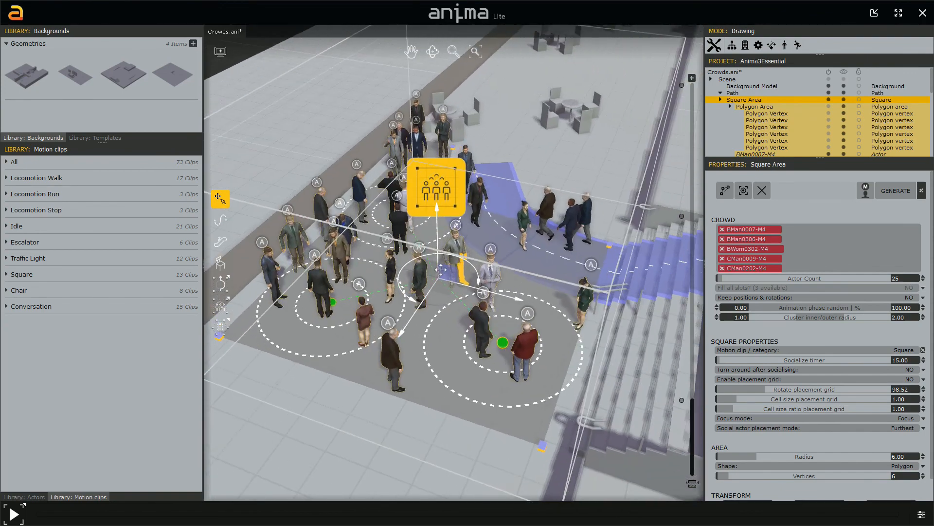
pyautogui.scroll(4, 441, 269)
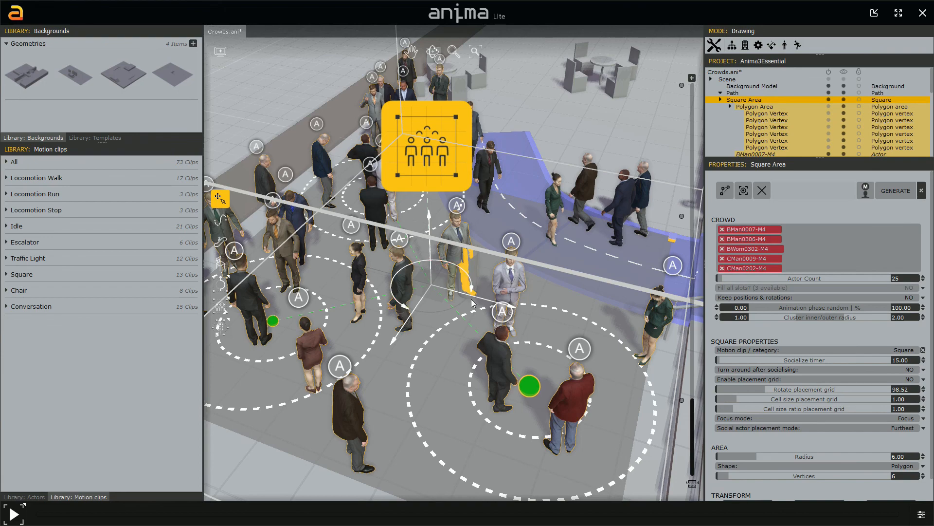
pyautogui.moveTo(471, 300); pyautogui.dragTo(490, 376, button='middle')
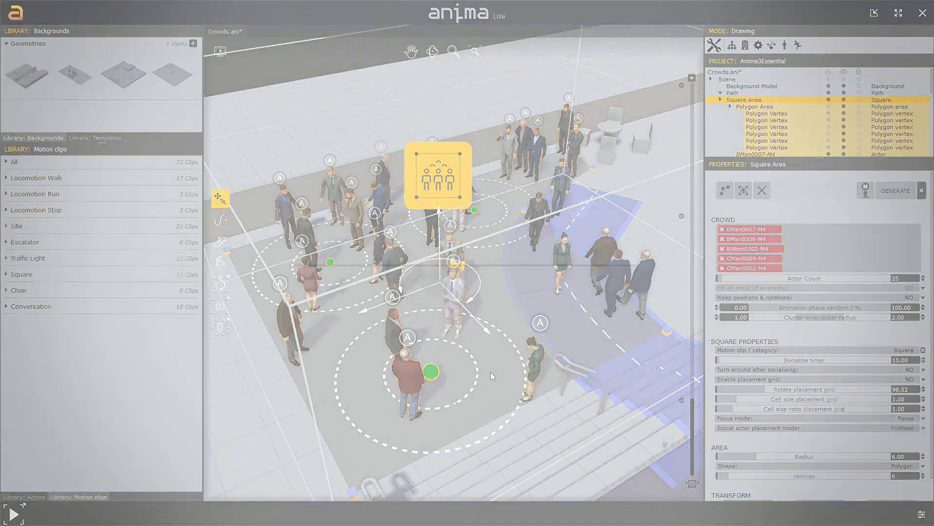